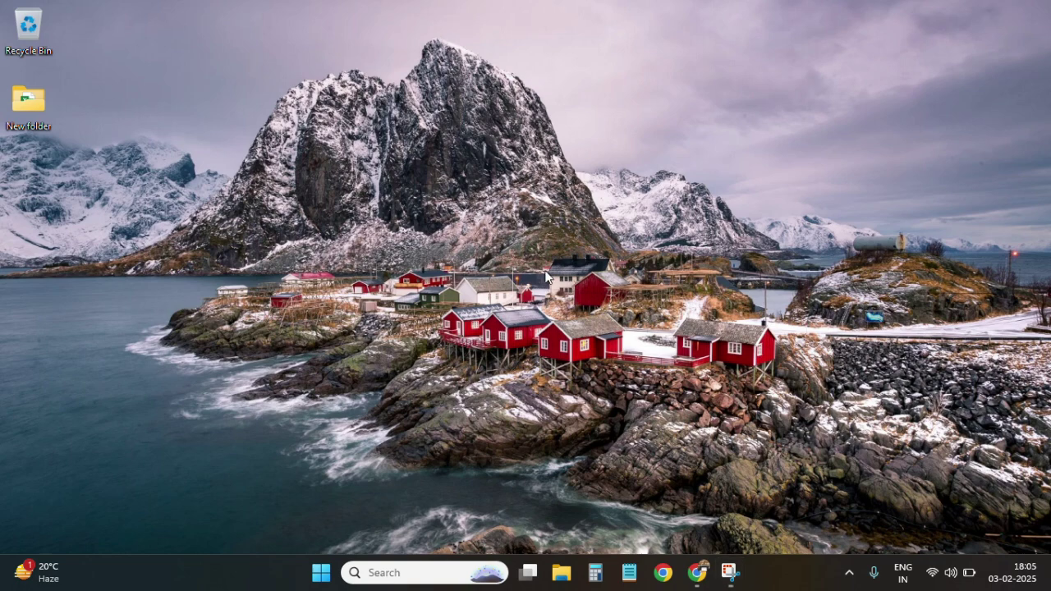
Switch to Chrome and open the Drivers page of f2ctechnology.com.
{"action": "right_click", "coordinate": [496, 203]}
{"action": "left_click", "coordinate": [547, 275]}
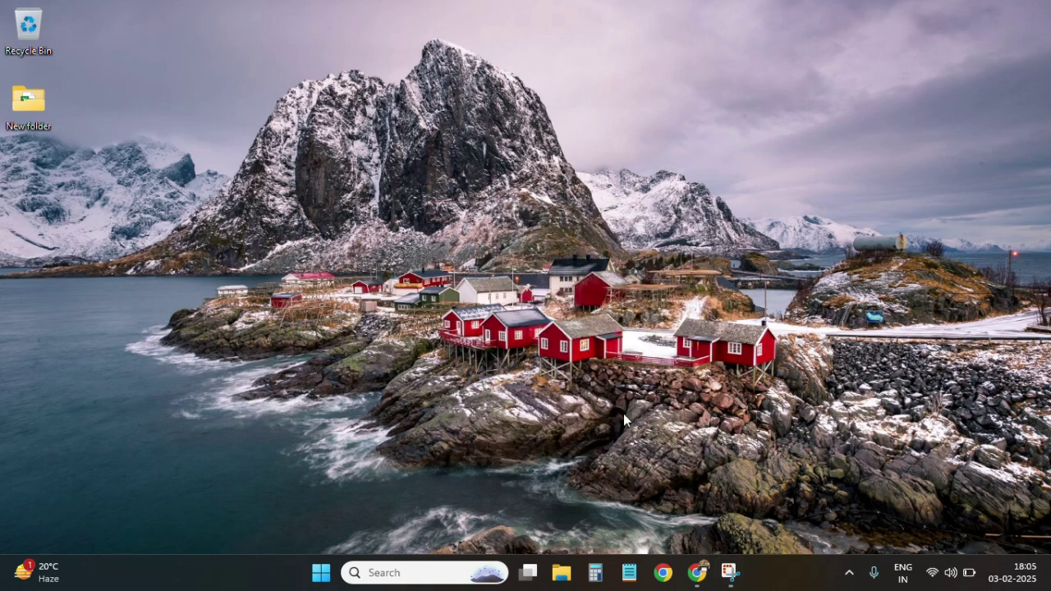
{"action": "left_click", "coordinate": [697, 575]}
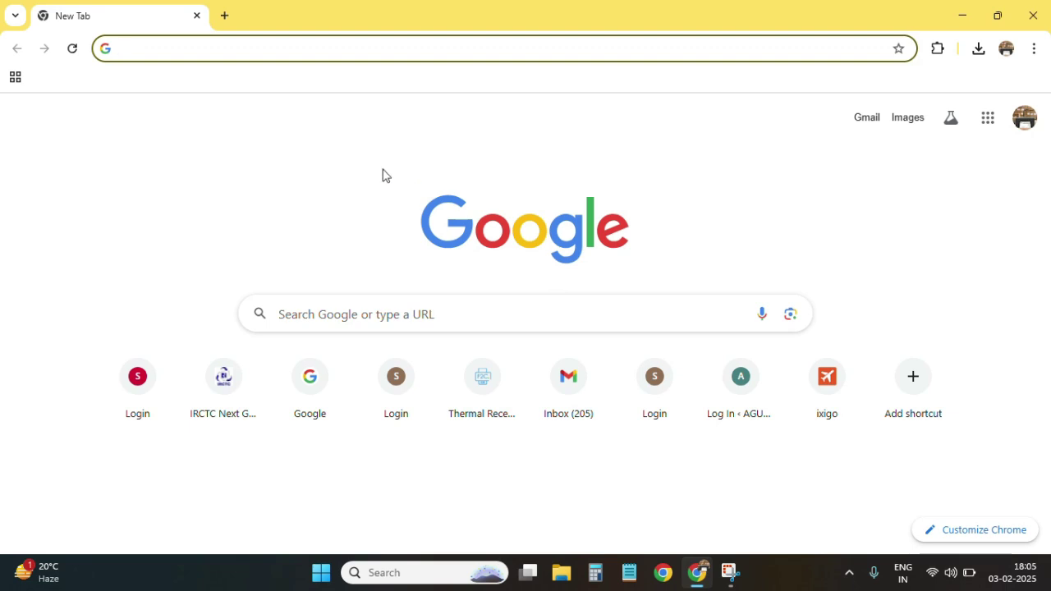
{"action": "type", "text": "f2ctechnology.com"}
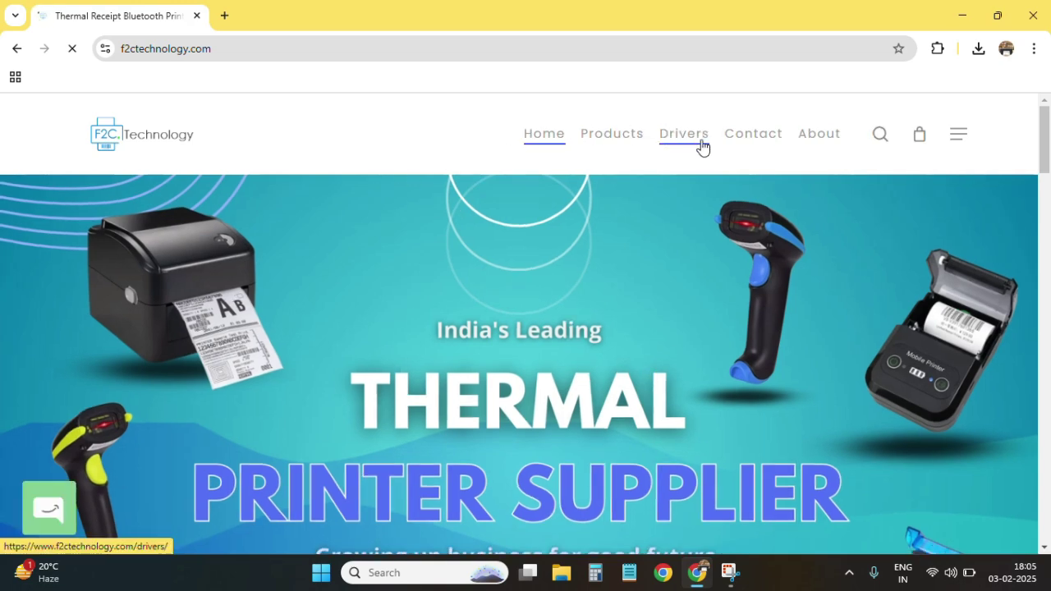
{"action": "left_click", "coordinate": [682, 138]}
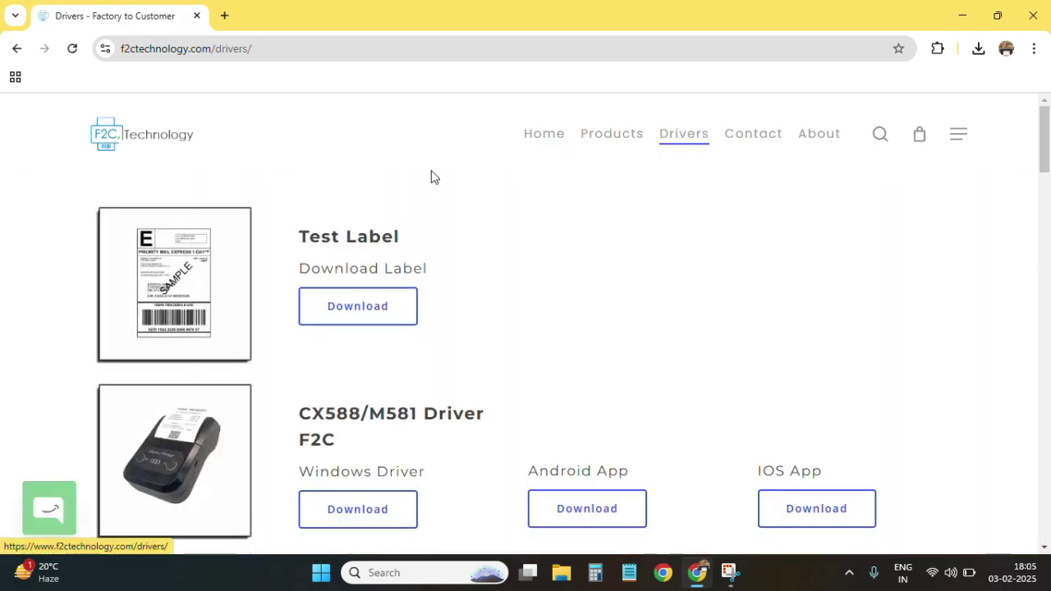
Download the T45 Windows driver and launch the downloaded T45-windows-driver.exe.
{"action": "scroll", "coordinate": [432, 177], "scroll_direction": "down", "scroll_amount": 3}
{"action": "scroll", "coordinate": [433, 178], "scroll_direction": "down", "scroll_amount": 8}
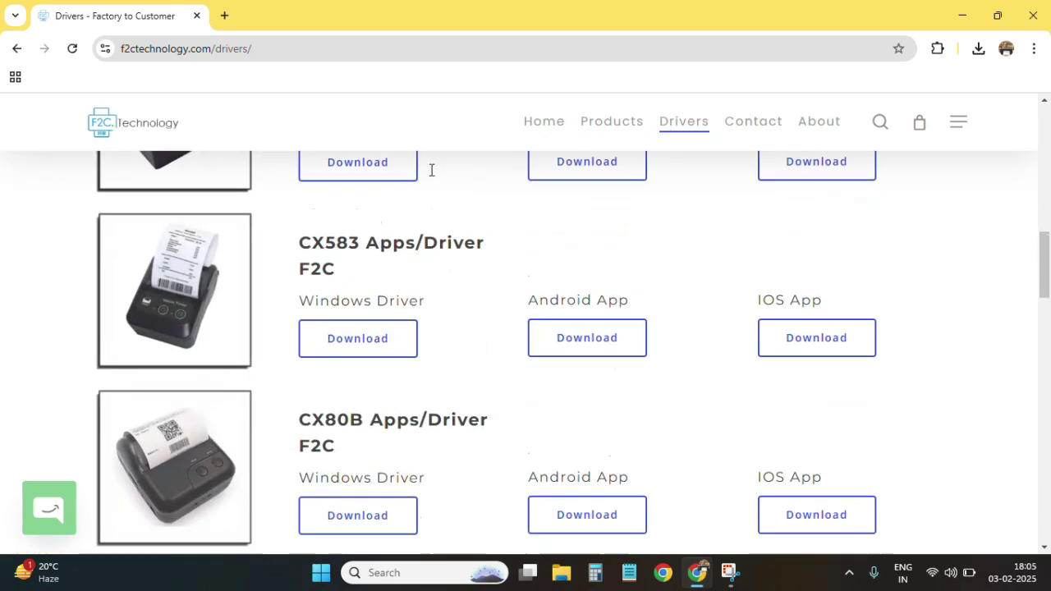
{"action": "scroll", "coordinate": [432, 178], "scroll_direction": "down", "scroll_amount": 10}
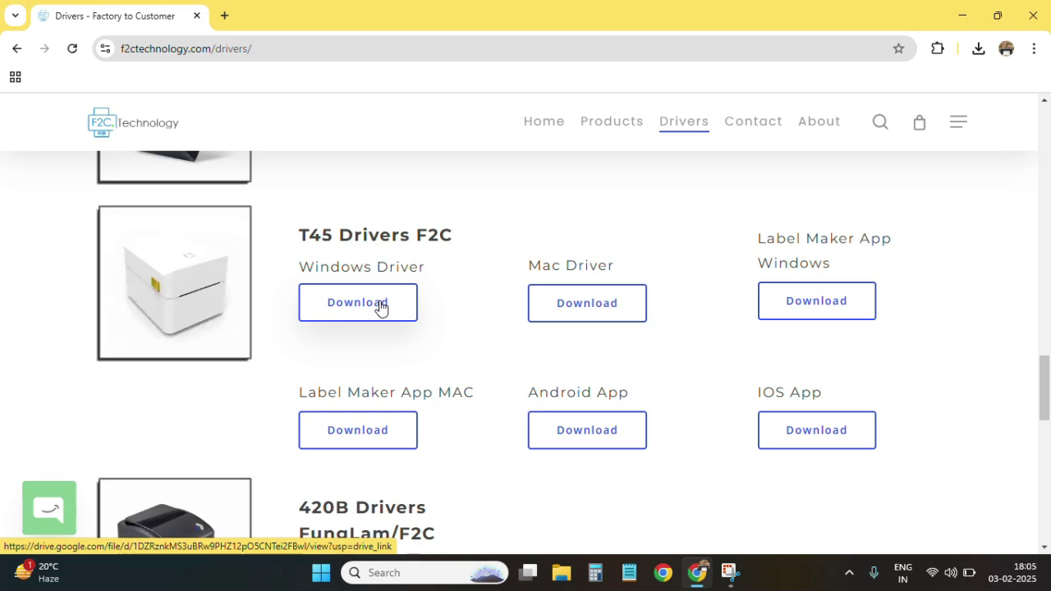
{"action": "key", "text": "ctrl+j"}
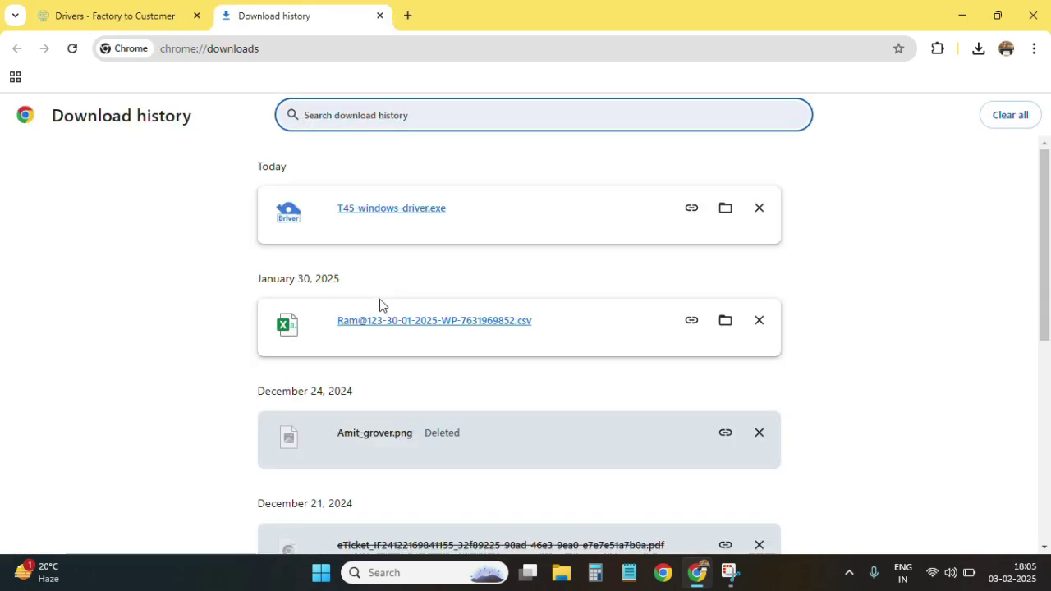
{"action": "left_click", "coordinate": [418, 211]}
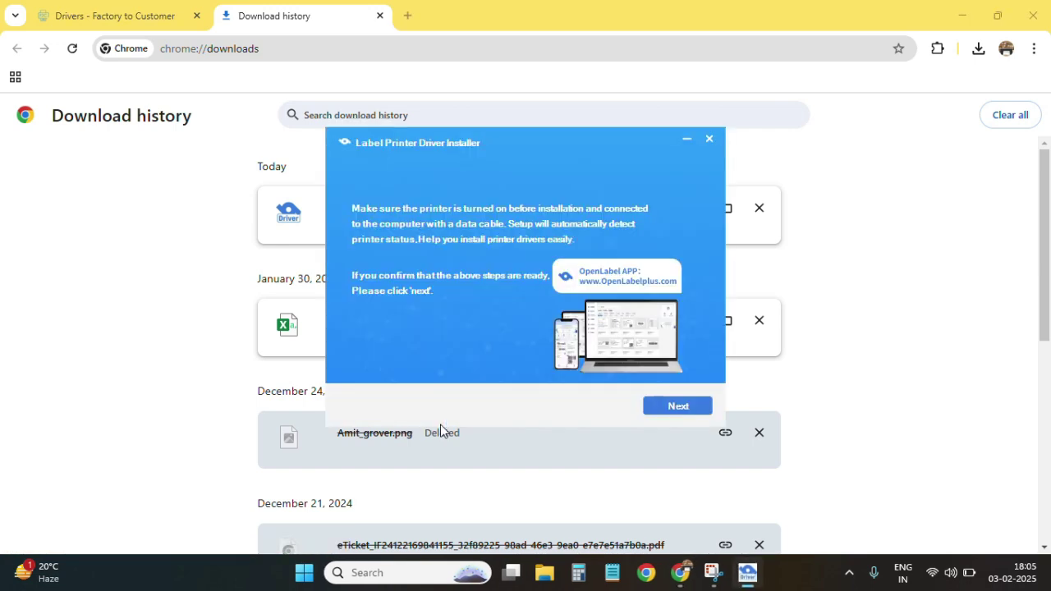
Detect the connected label printer with the driver installer and install the T45R driver.
{"action": "left_click", "coordinate": [962, 16]}
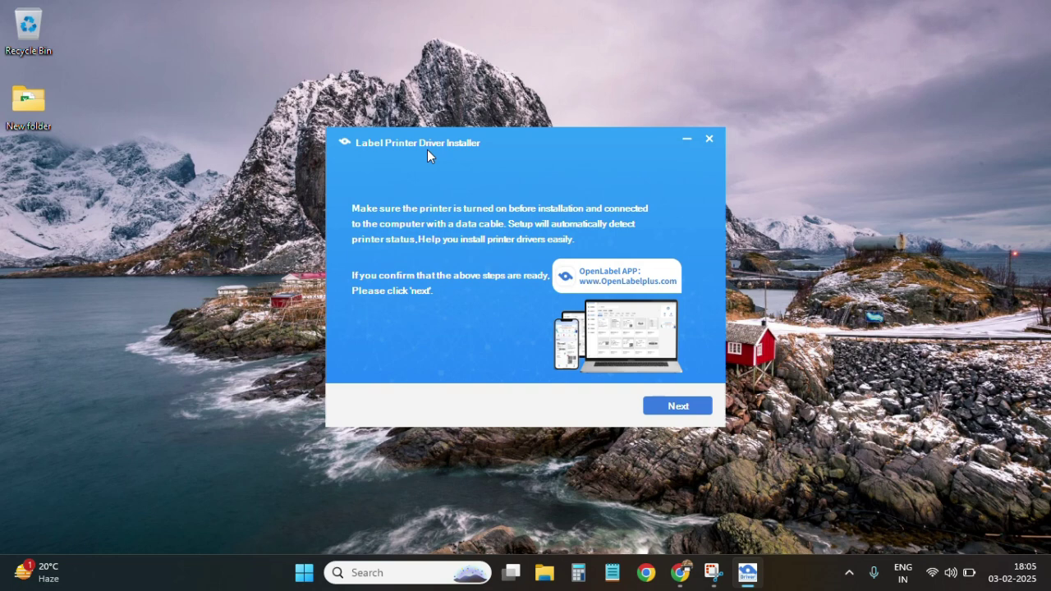
{"action": "left_click", "coordinate": [683, 402]}
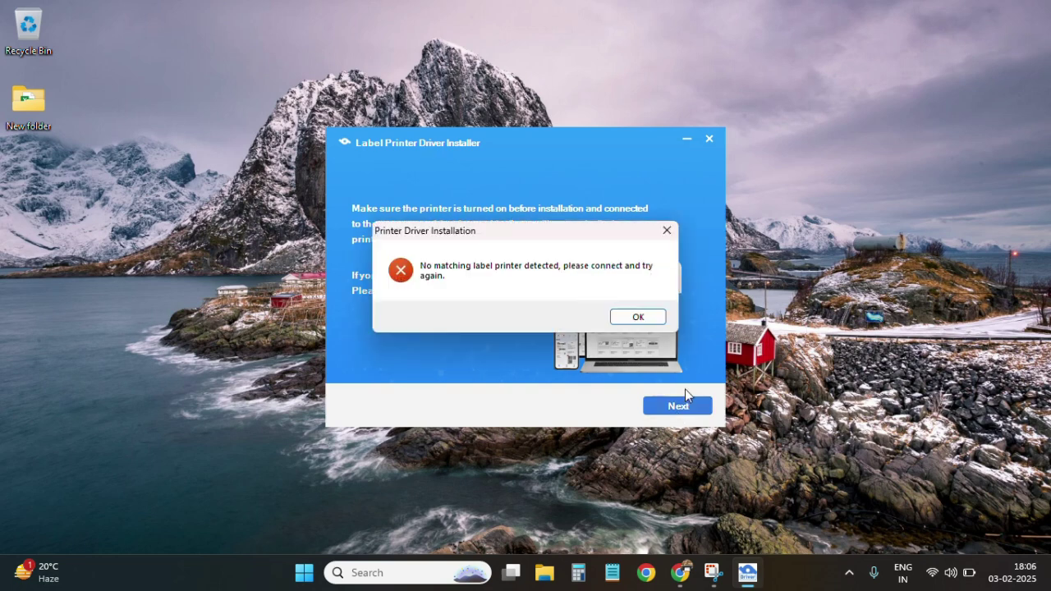
{"action": "left_click", "coordinate": [639, 317]}
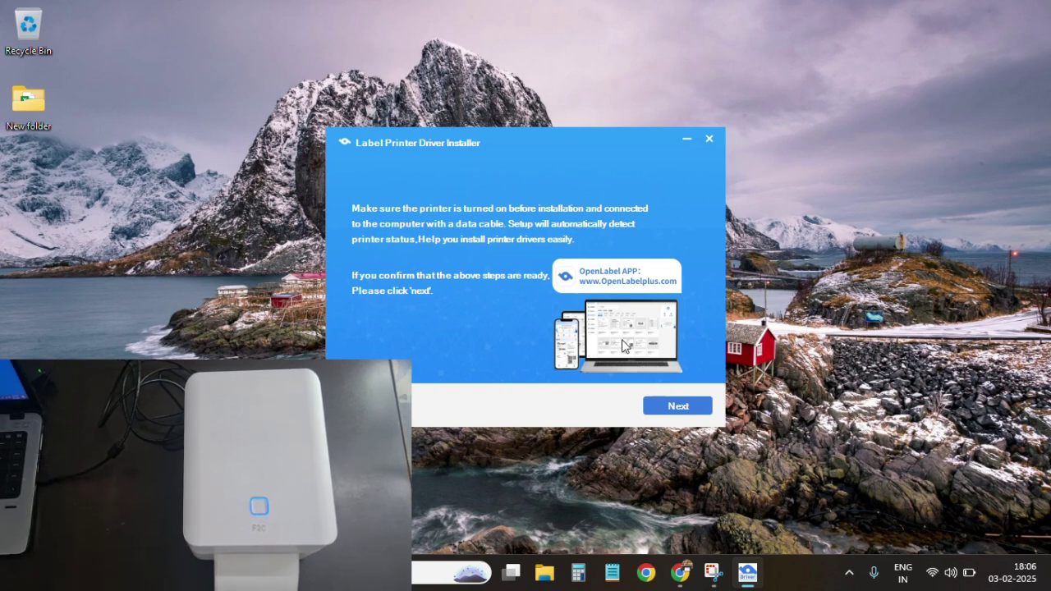
{"action": "left_click", "coordinate": [677, 405]}
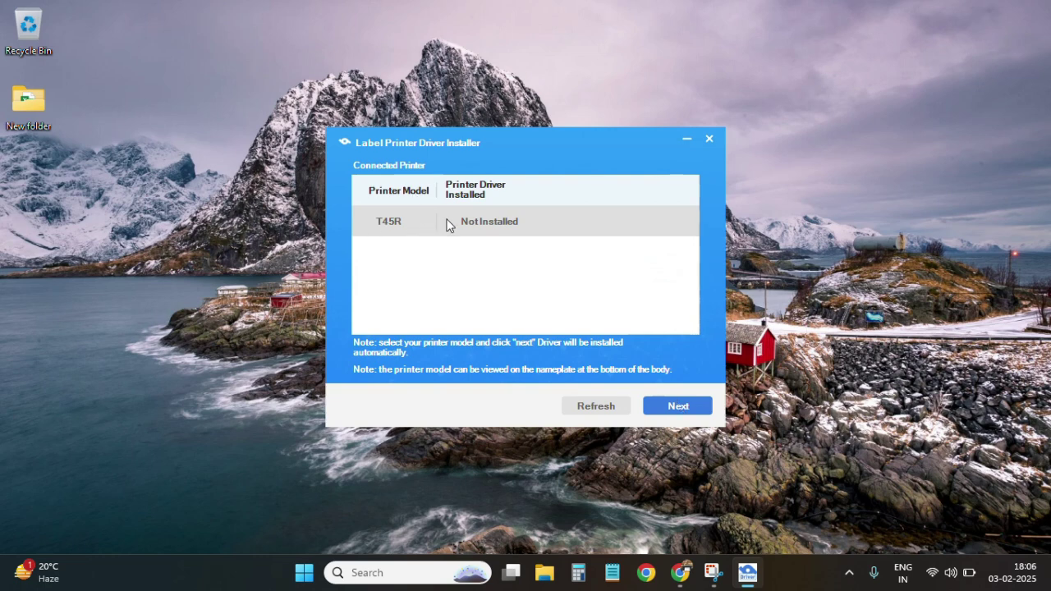
{"action": "left_click", "coordinate": [671, 407]}
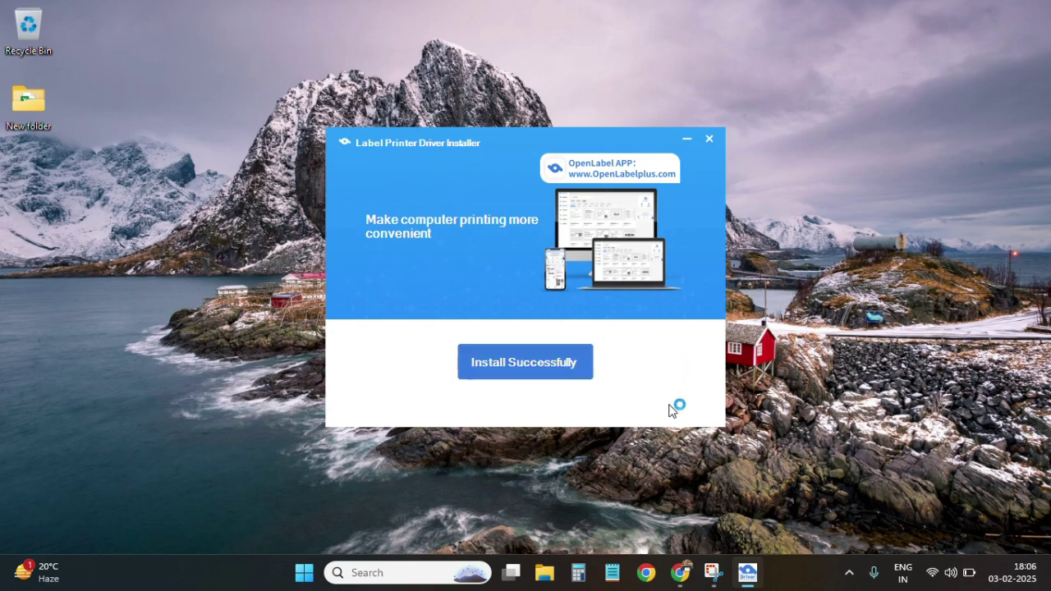
{"action": "left_click", "coordinate": [548, 369]}
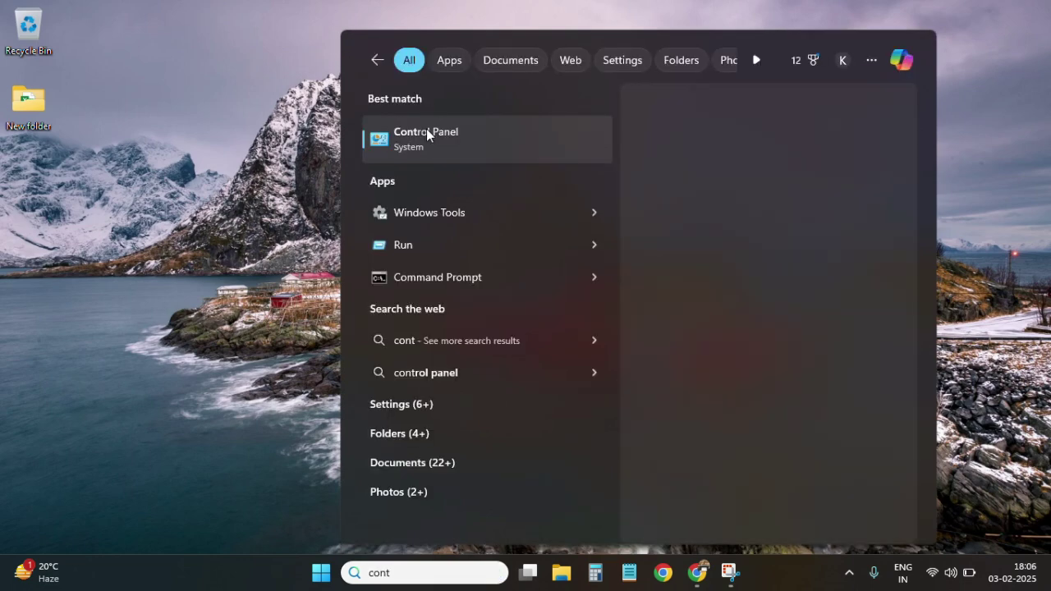
Open the classic Devices and Printers window by way of Control Panel and the Bluetooth & devices settings.
{"action": "left_click", "coordinate": [426, 131]}
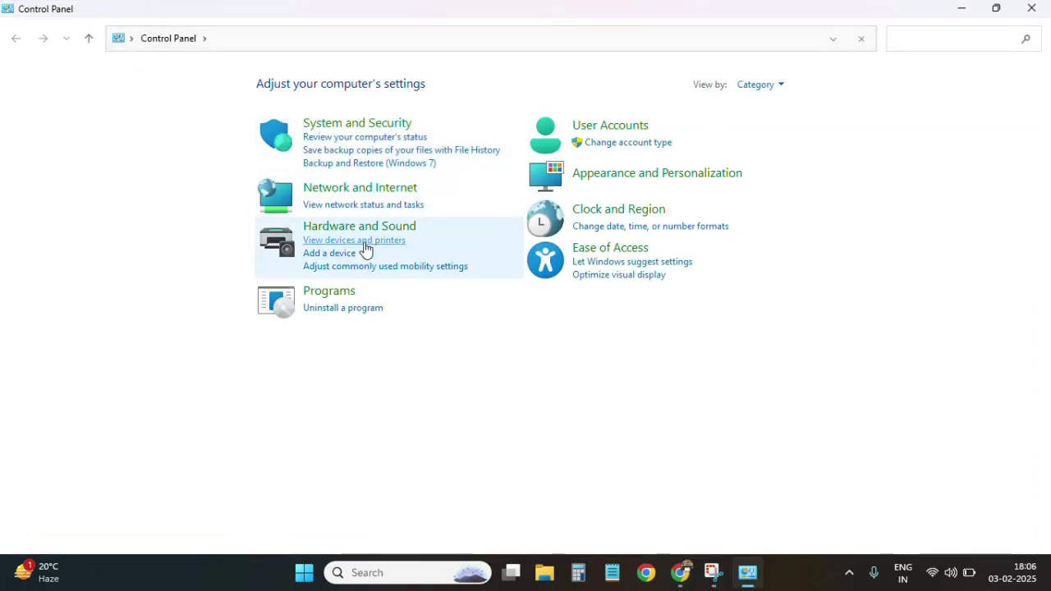
{"action": "left_click", "coordinate": [367, 241]}
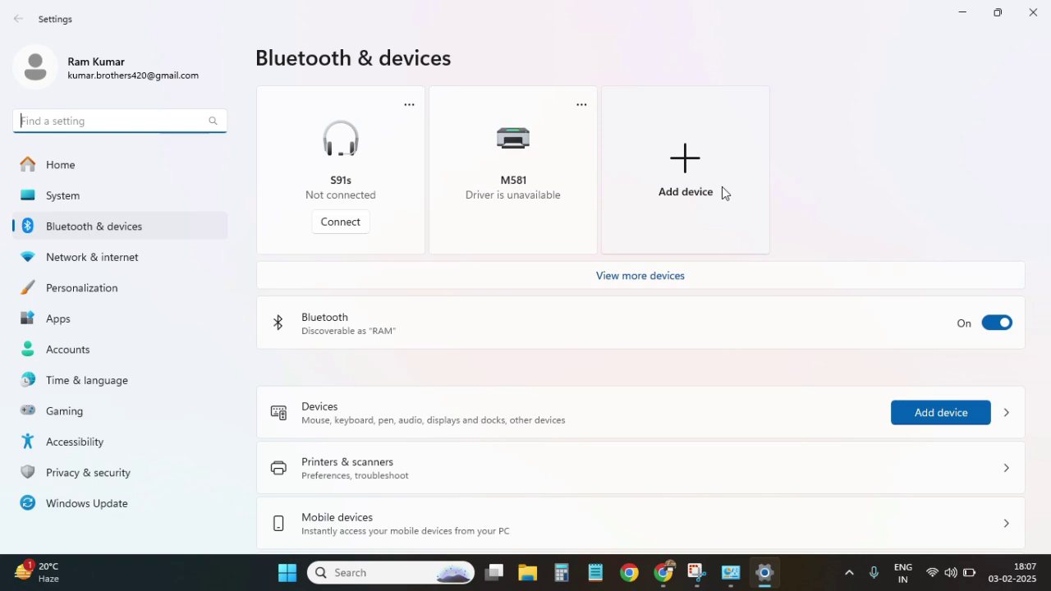
{"action": "left_click", "coordinate": [631, 279]}
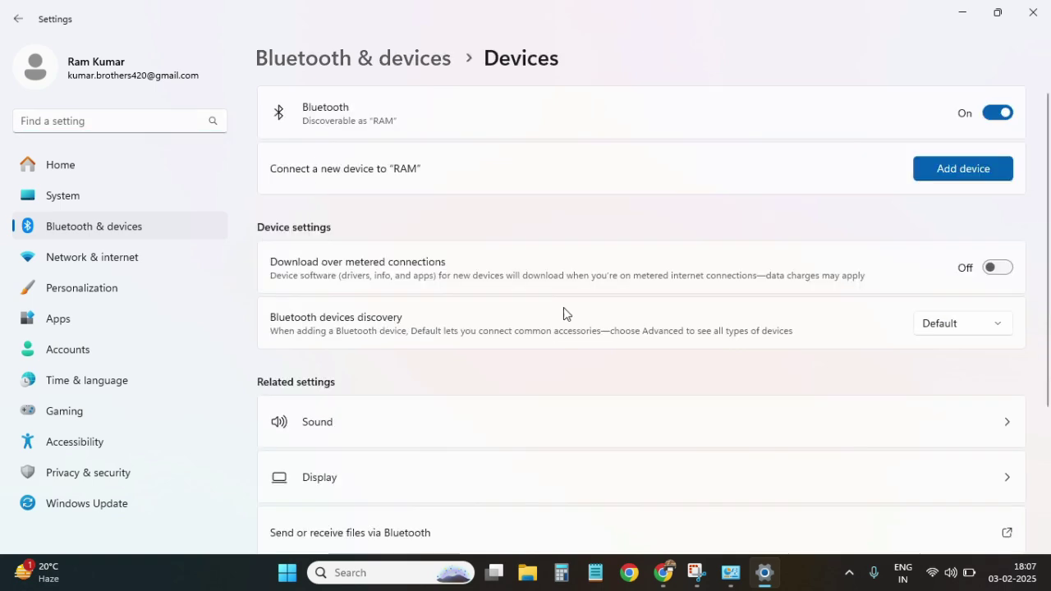
{"action": "scroll", "coordinate": [387, 237], "scroll_direction": "down", "scroll_amount": 3}
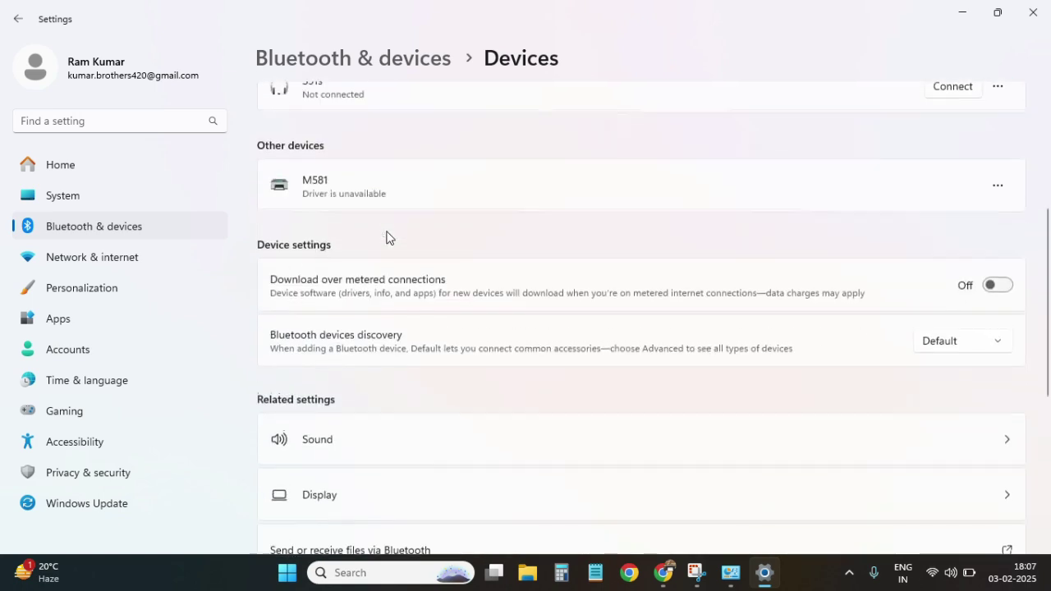
{"action": "scroll", "coordinate": [387, 237], "scroll_direction": "down", "scroll_amount": 4}
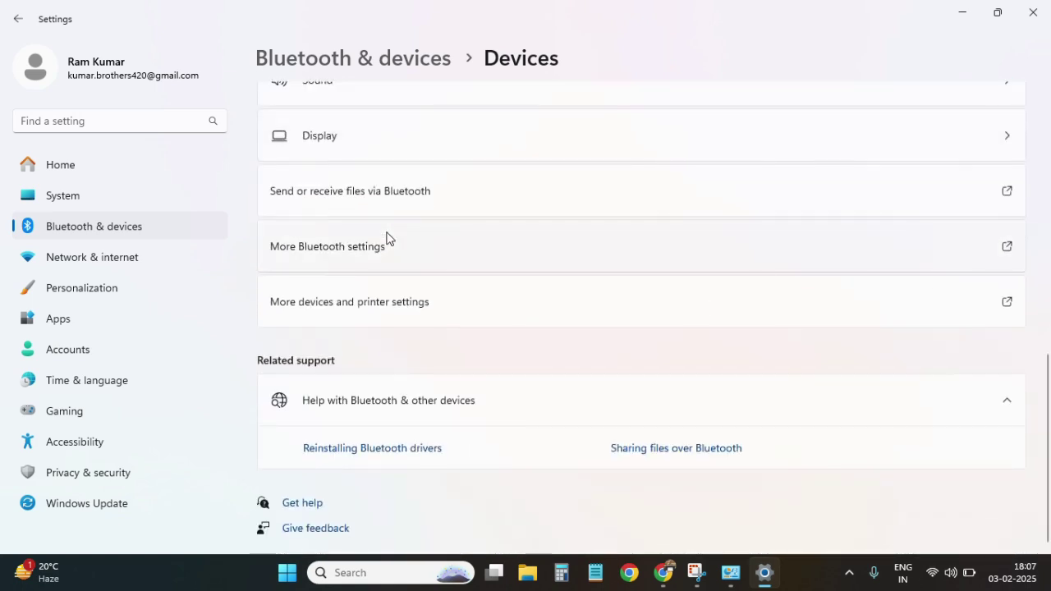
{"action": "left_click", "coordinate": [391, 306]}
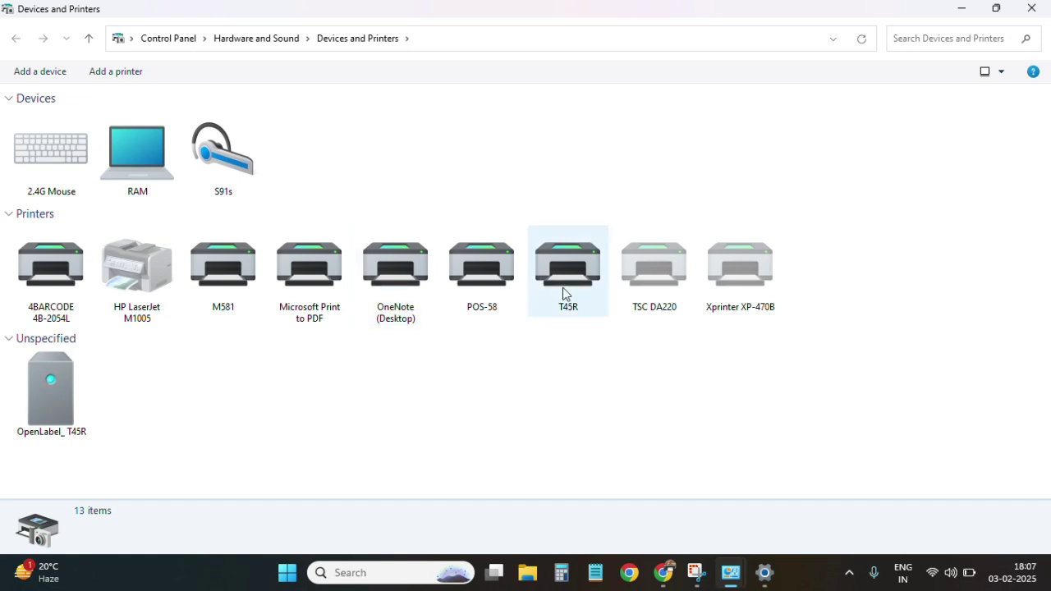
Add the Bluetooth printer T45_87B5 to this PC and refresh the device list.
{"action": "mouse_move", "coordinate": [566, 310]}
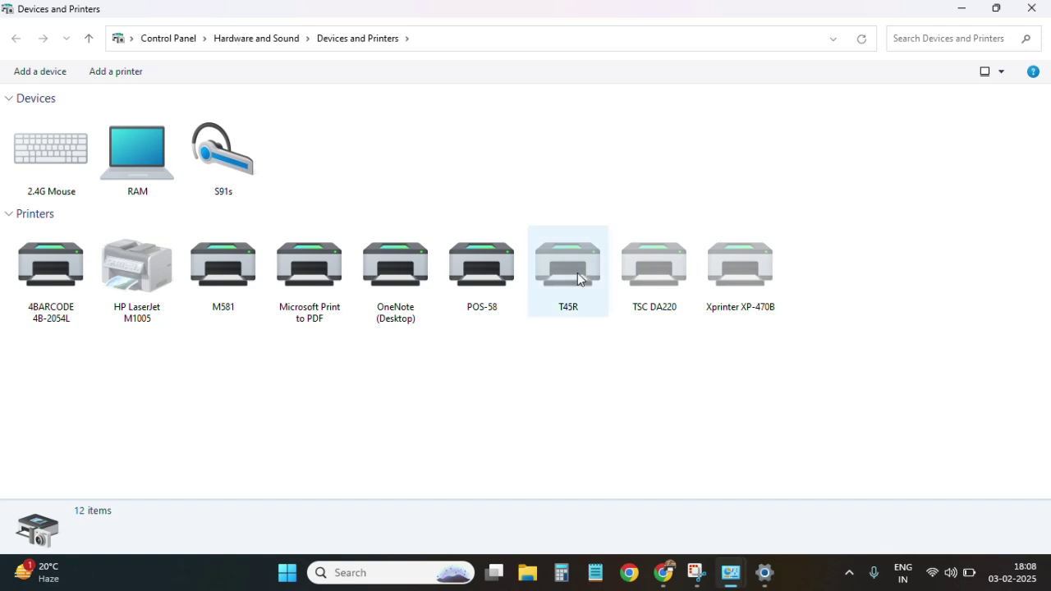
{"action": "mouse_move", "coordinate": [577, 272]}
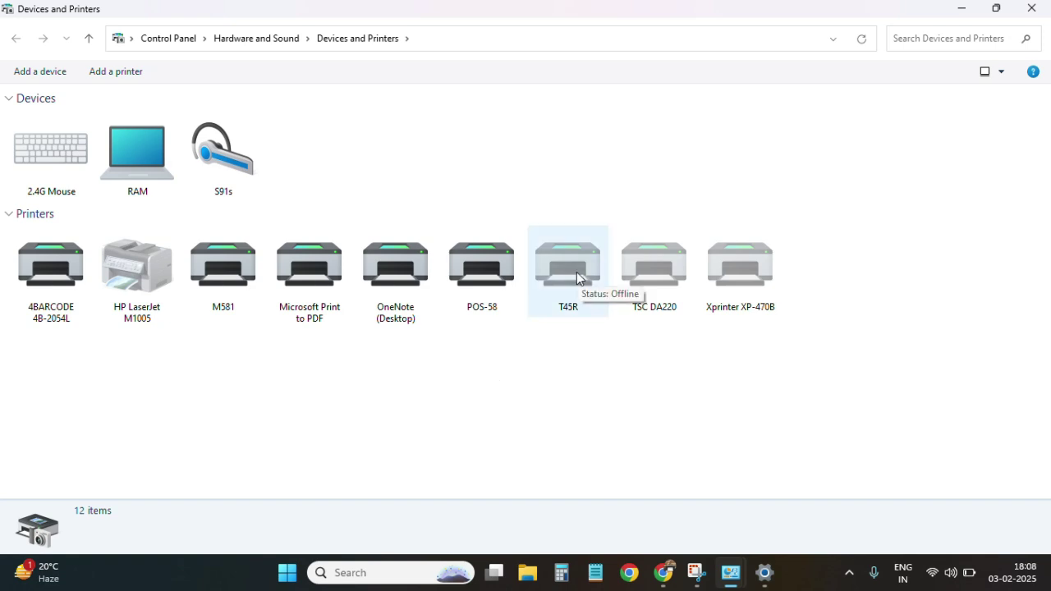
{"action": "left_click", "coordinate": [126, 75]}
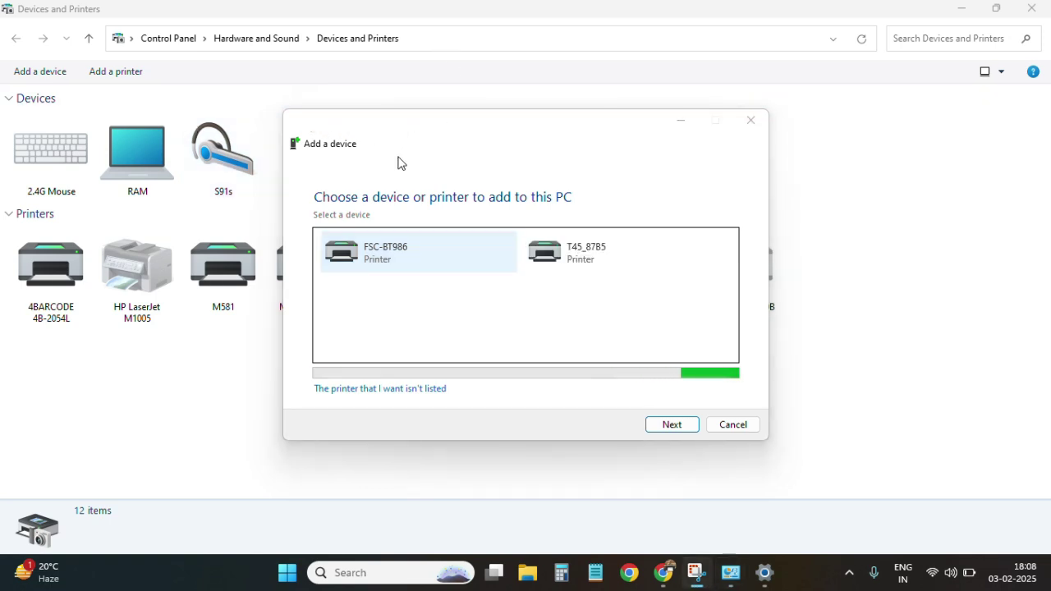
{"action": "left_click", "coordinate": [592, 251]}
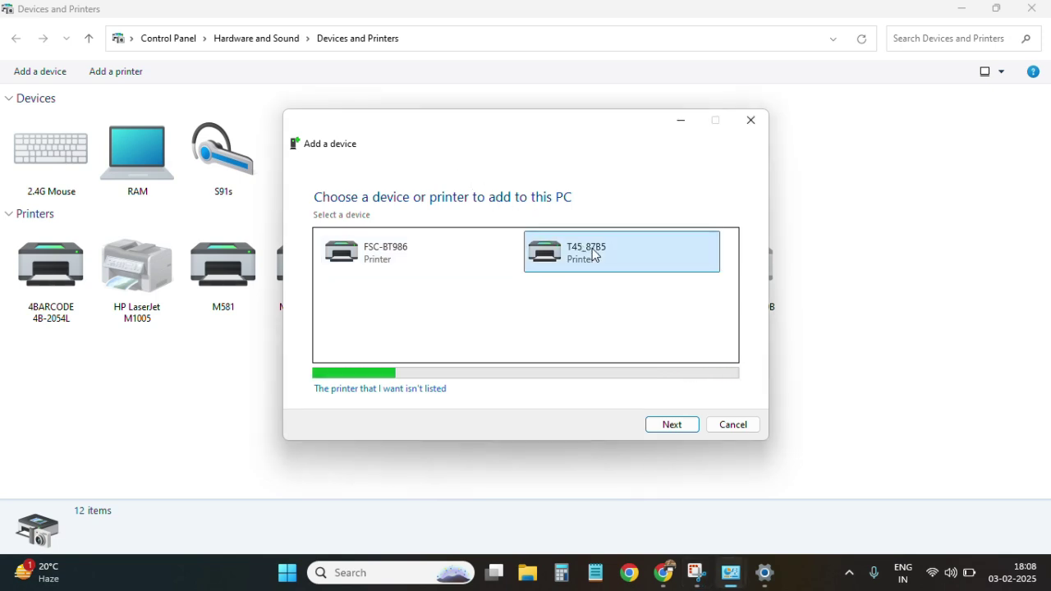
{"action": "left_click", "coordinate": [673, 423]}
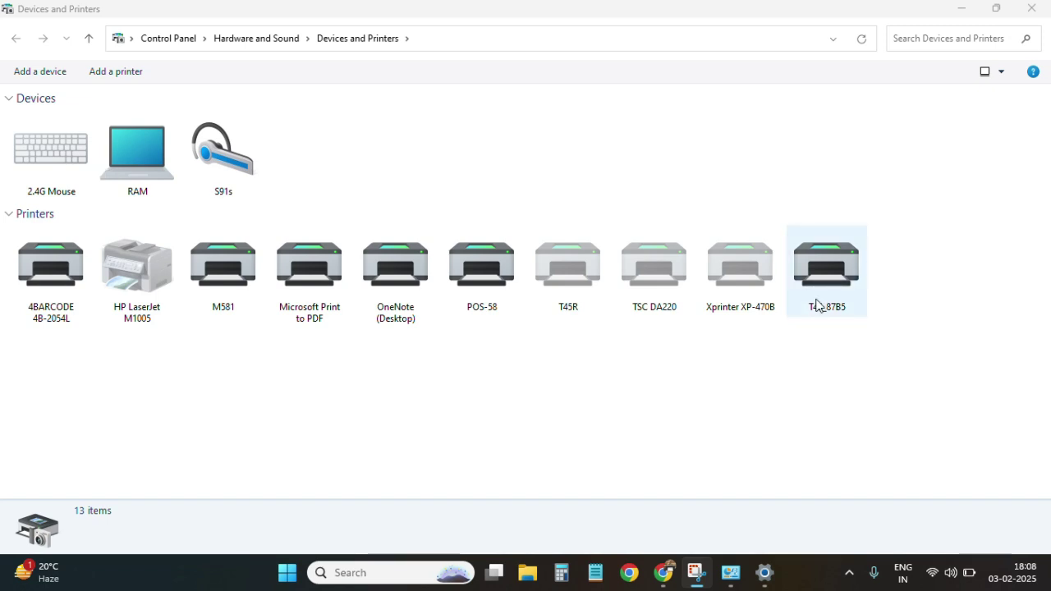
{"action": "right_click", "coordinate": [580, 380]}
{"action": "left_click", "coordinate": [645, 443]}
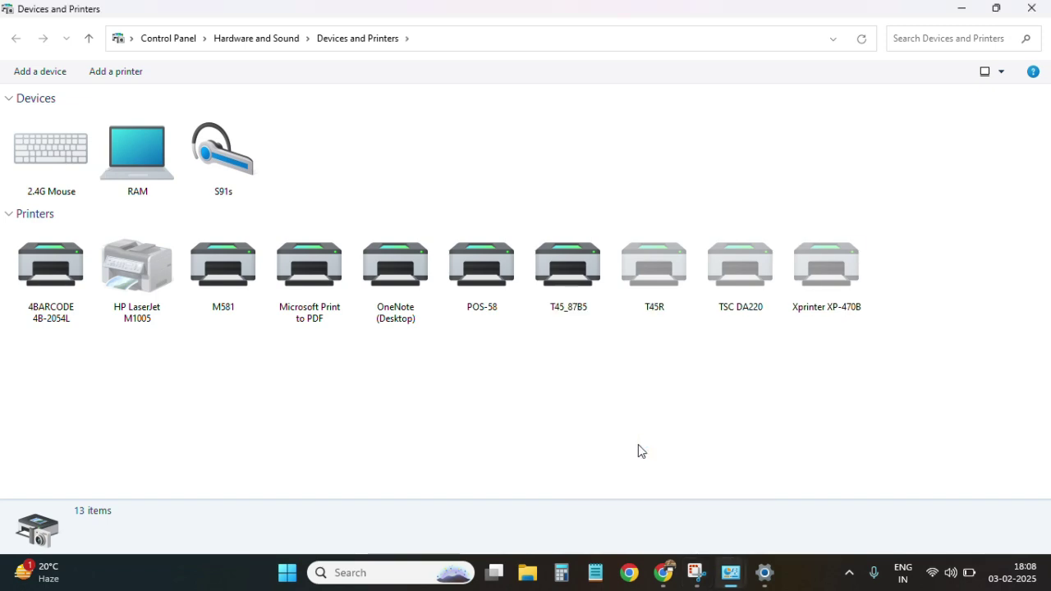
Check which COM port the T45_87B5 printer's Bluetooth serial port service uses.
{"action": "left_click", "coordinate": [556, 263]}
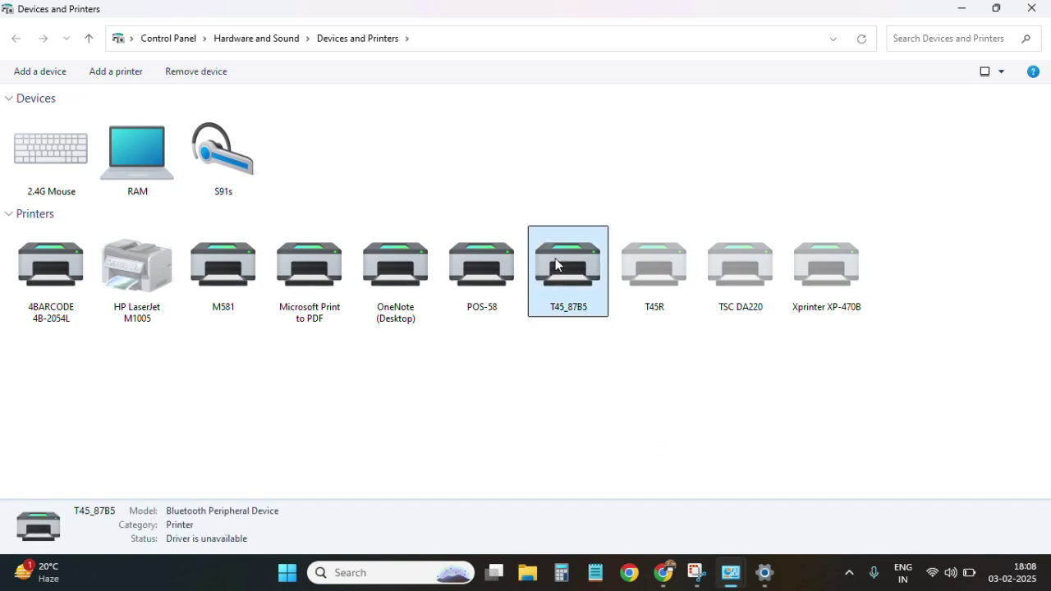
{"action": "right_click", "coordinate": [556, 263]}
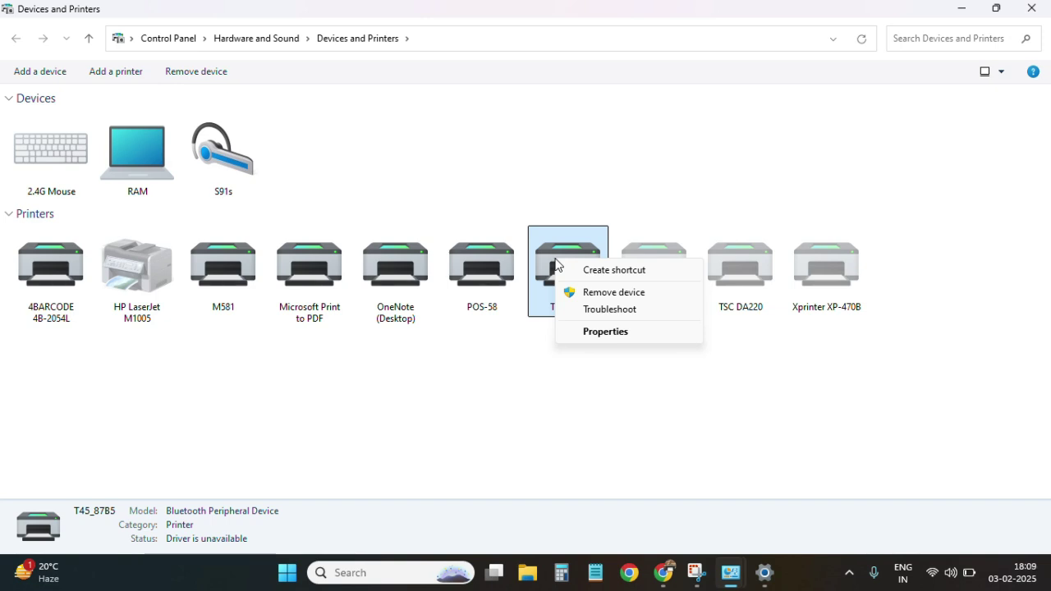
{"action": "left_click", "coordinate": [612, 331]}
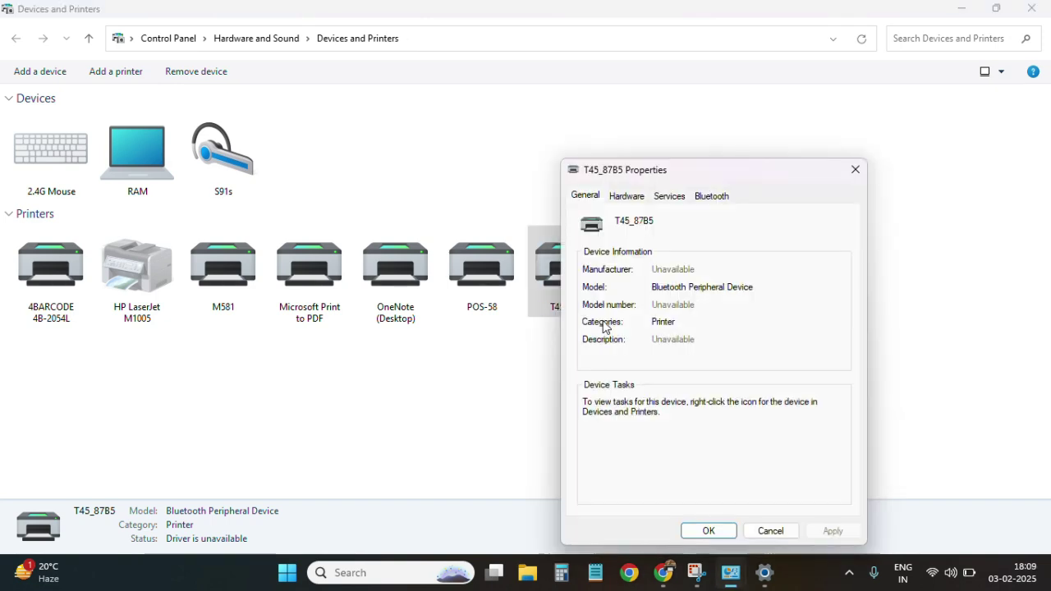
{"action": "left_click", "coordinate": [668, 197]}
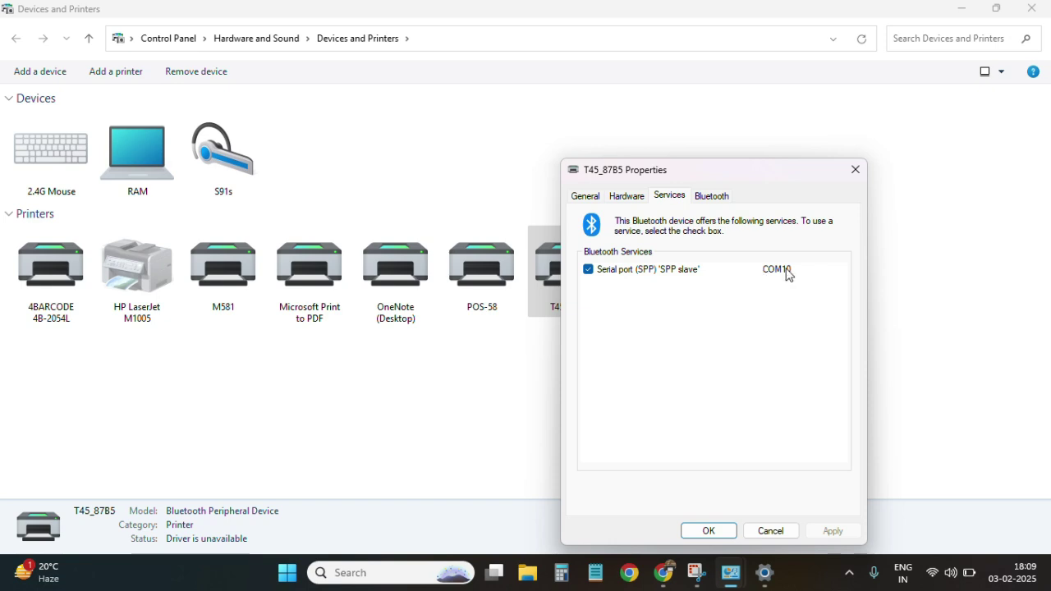
{"action": "key", "text": "Escape"}
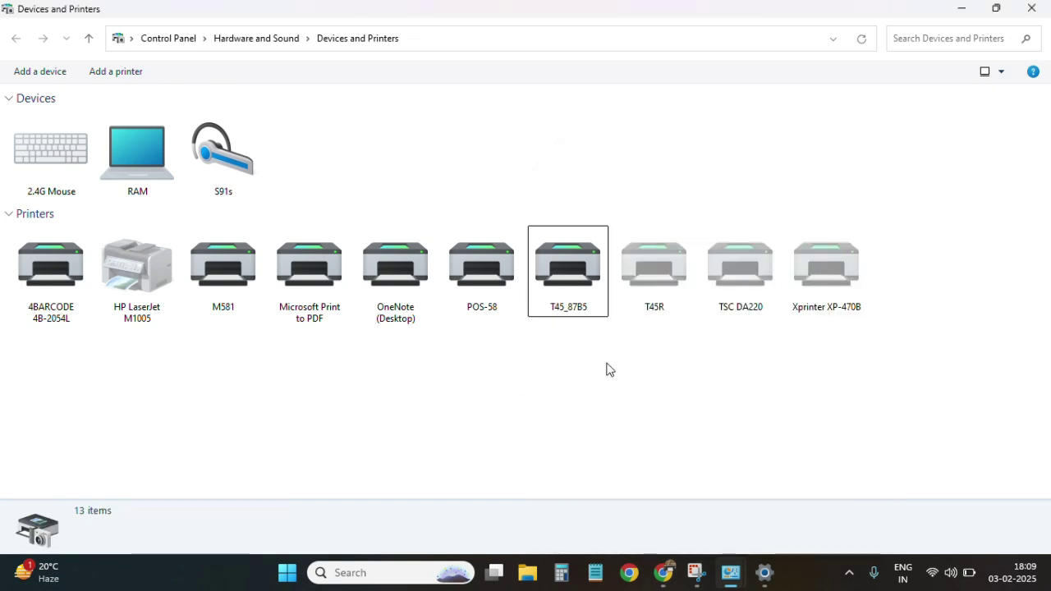
Select the COM10 local port as the print port in the T45R printer's properties.
{"action": "left_click", "coordinate": [665, 283]}
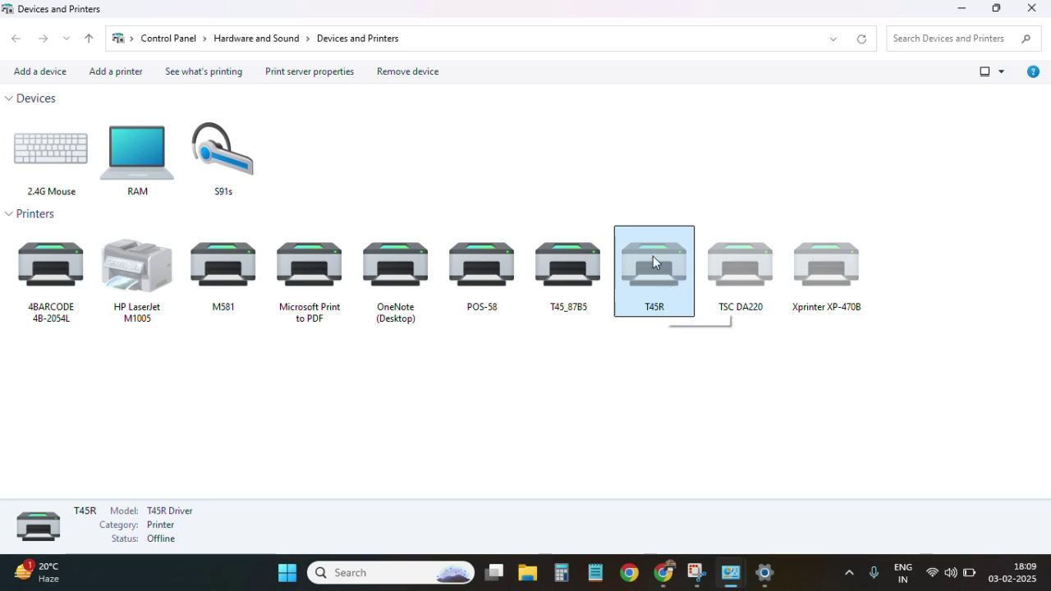
{"action": "right_click", "coordinate": [654, 258]}
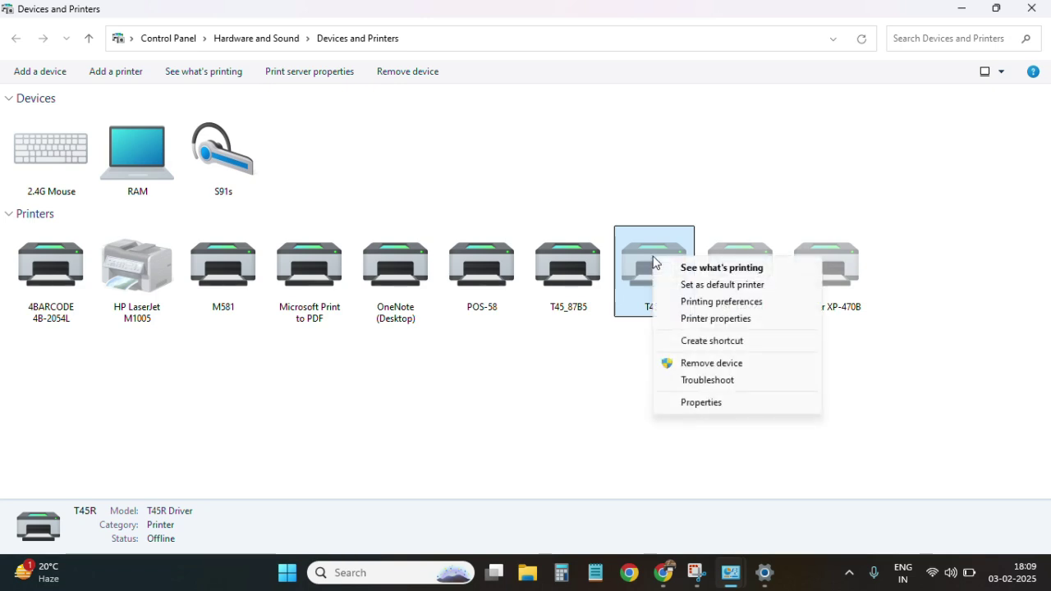
{"action": "left_click", "coordinate": [688, 322]}
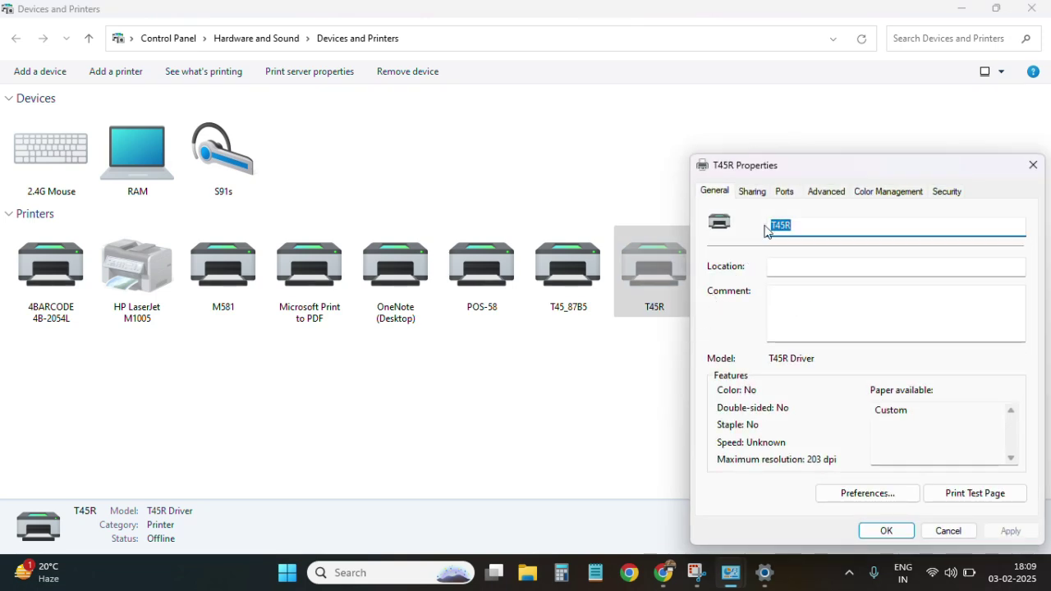
{"action": "left_click", "coordinate": [778, 193]}
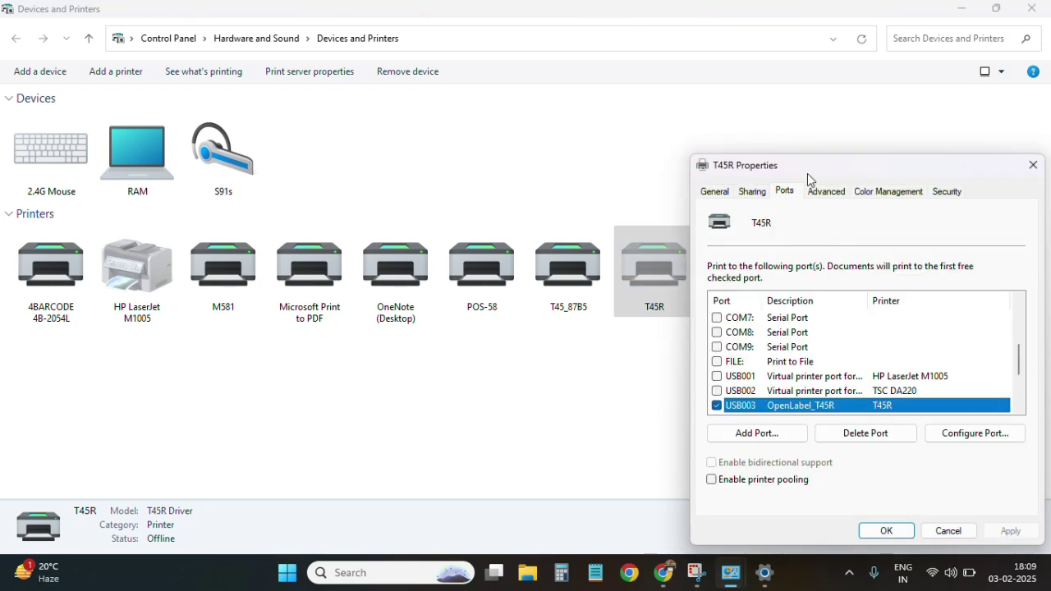
{"action": "left_click_drag", "start_coordinate": [807, 174], "coordinate": [719, 159]}
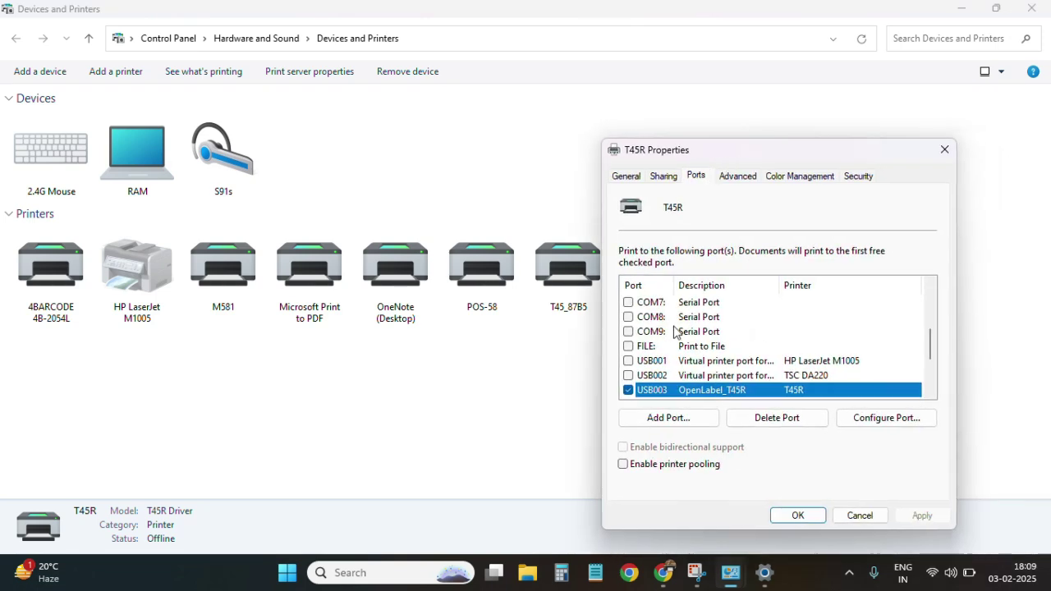
{"action": "scroll", "coordinate": [674, 331], "scroll_direction": "down", "scroll_amount": 2}
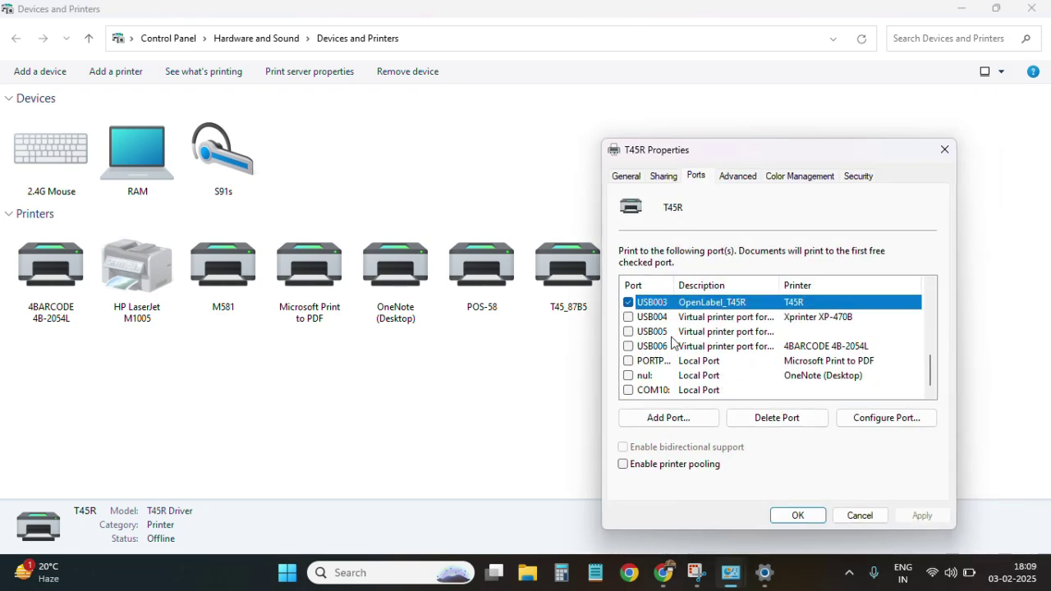
{"action": "left_click", "coordinate": [629, 391]}
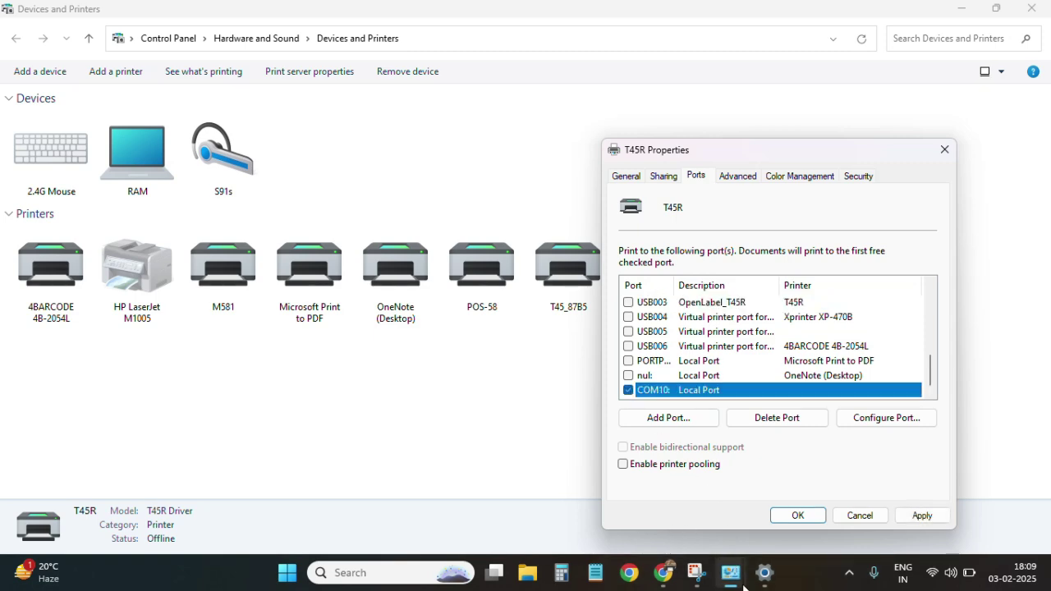
Compare the selected port with the T45_87B5 Bluetooth serial port service and apply the T45R port change.
{"action": "mouse_move", "coordinate": [731, 572]}
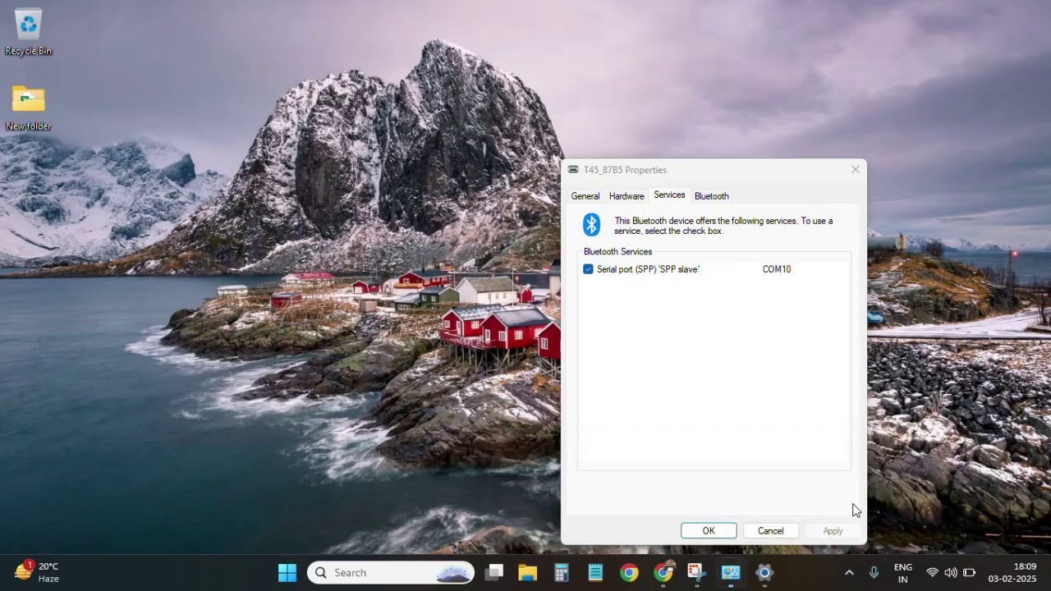
{"action": "left_click", "coordinate": [852, 508]}
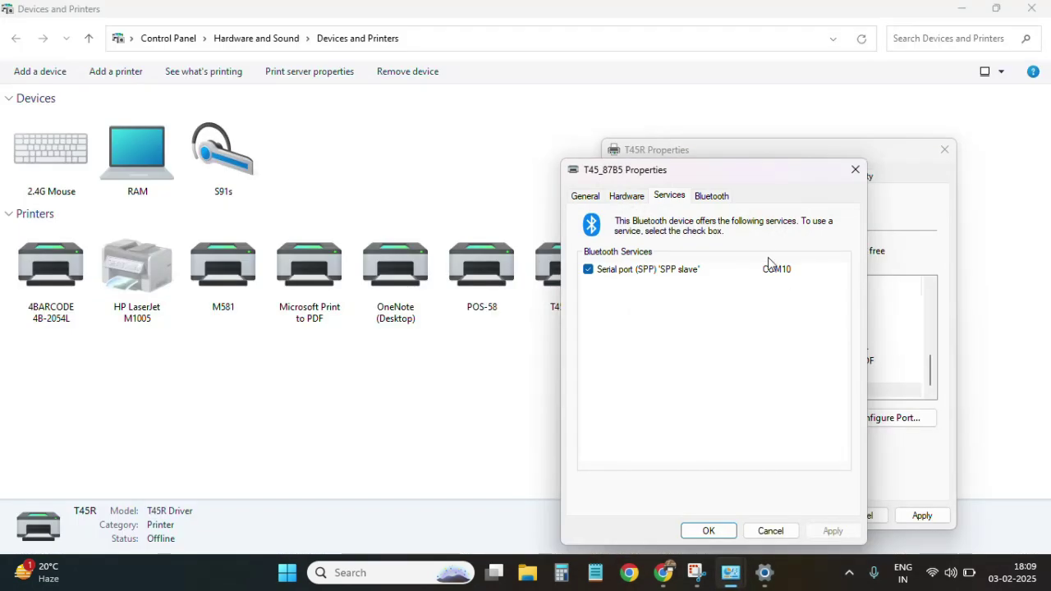
{"action": "left_click", "coordinate": [873, 151]}
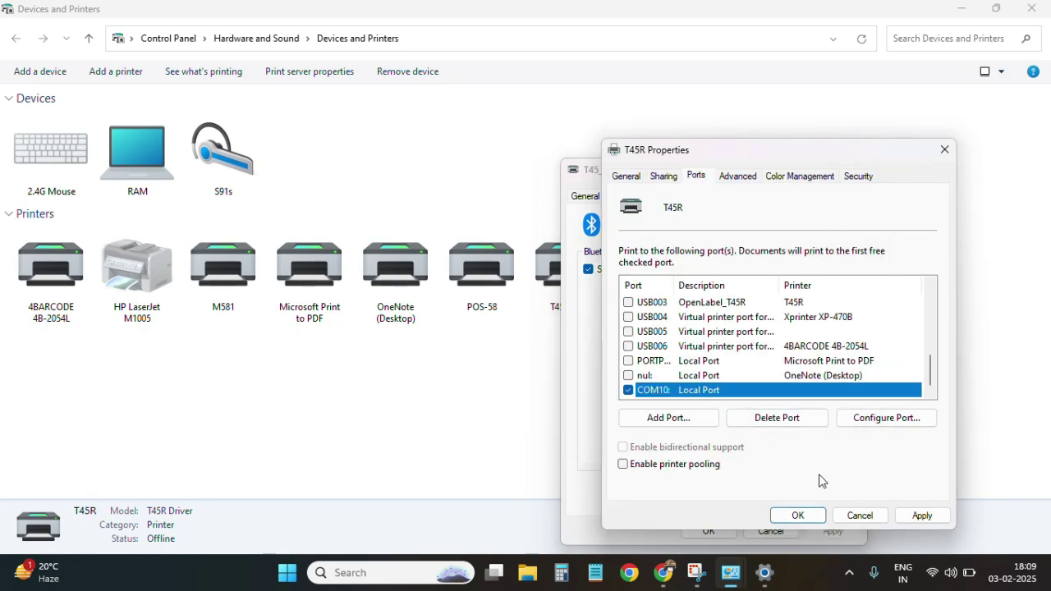
{"action": "left_click", "coordinate": [923, 515]}
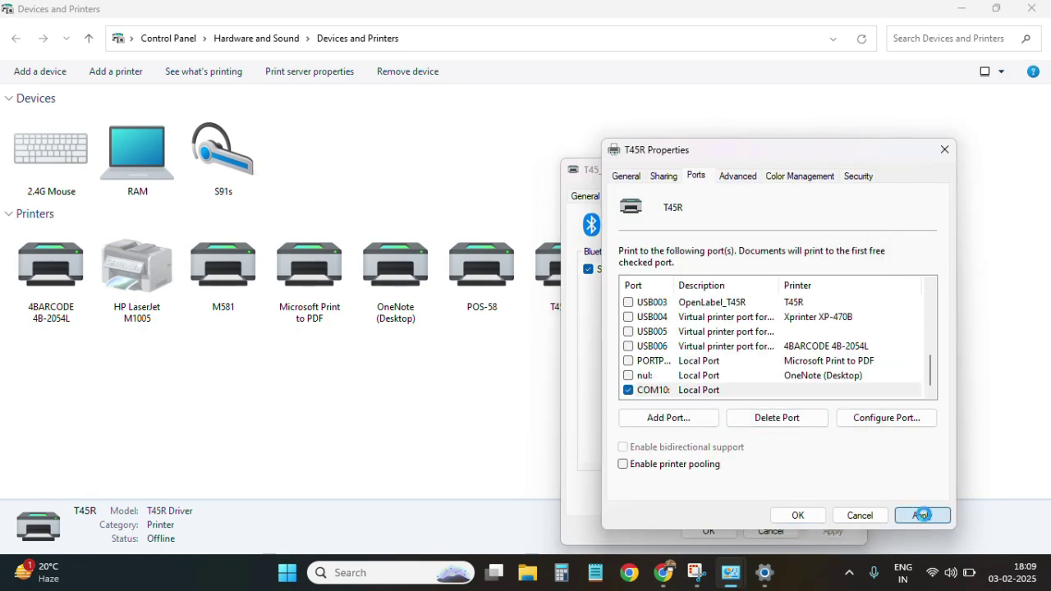
{"action": "left_click", "coordinate": [798, 515]}
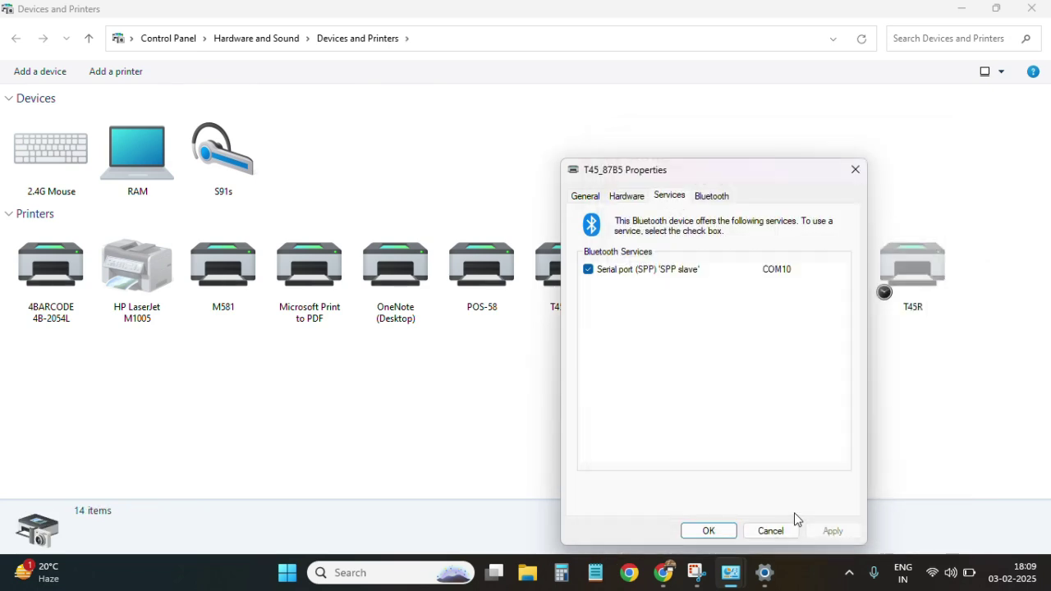
Close the T45_87B5 device properties and refresh the Devices and Printers list.
{"action": "left_click", "coordinate": [587, 197]}
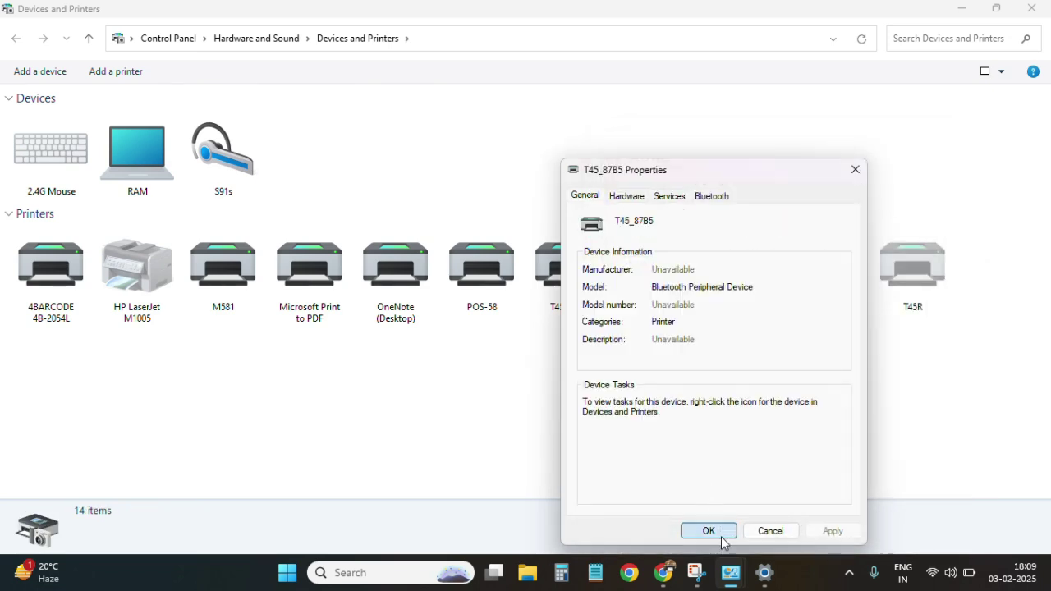
{"action": "left_click", "coordinate": [708, 531]}
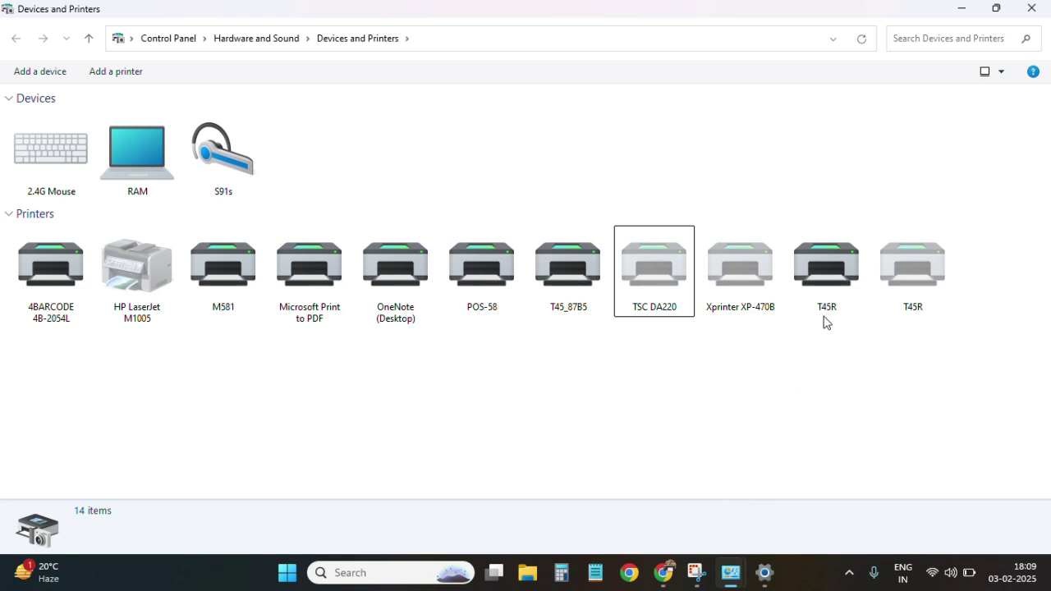
{"action": "right_click", "coordinate": [744, 399]}
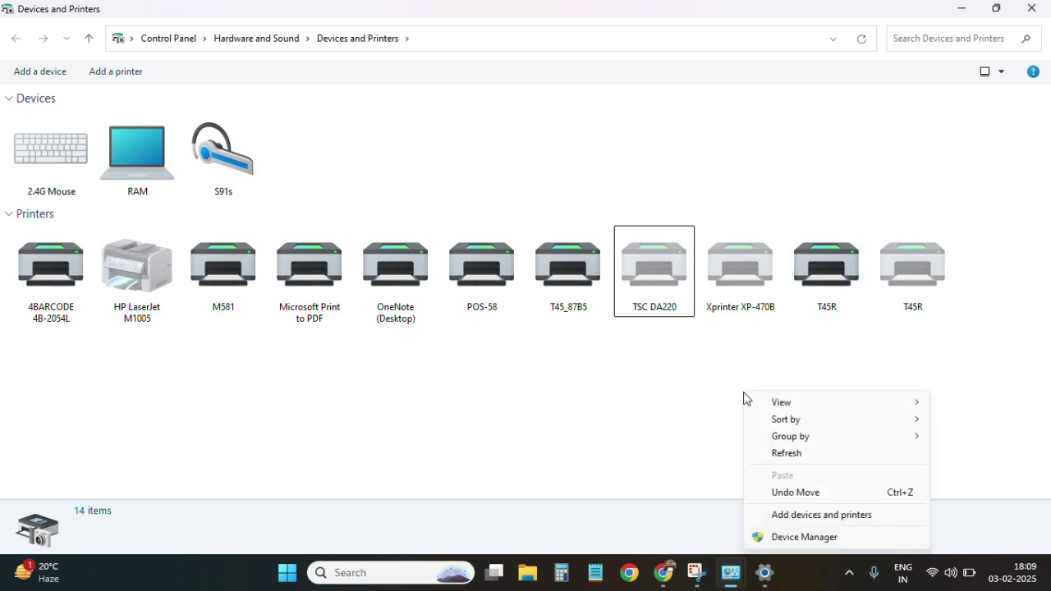
{"action": "left_click", "coordinate": [793, 455]}
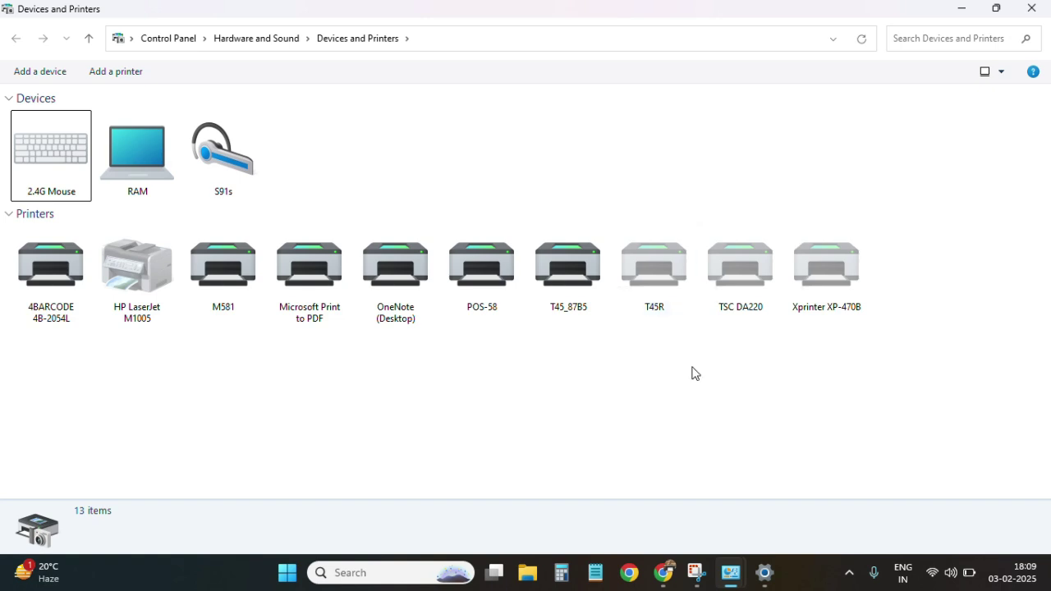
Open the T45R print queue and turn off Use Printer Offline.
{"action": "right_click", "coordinate": [656, 283]}
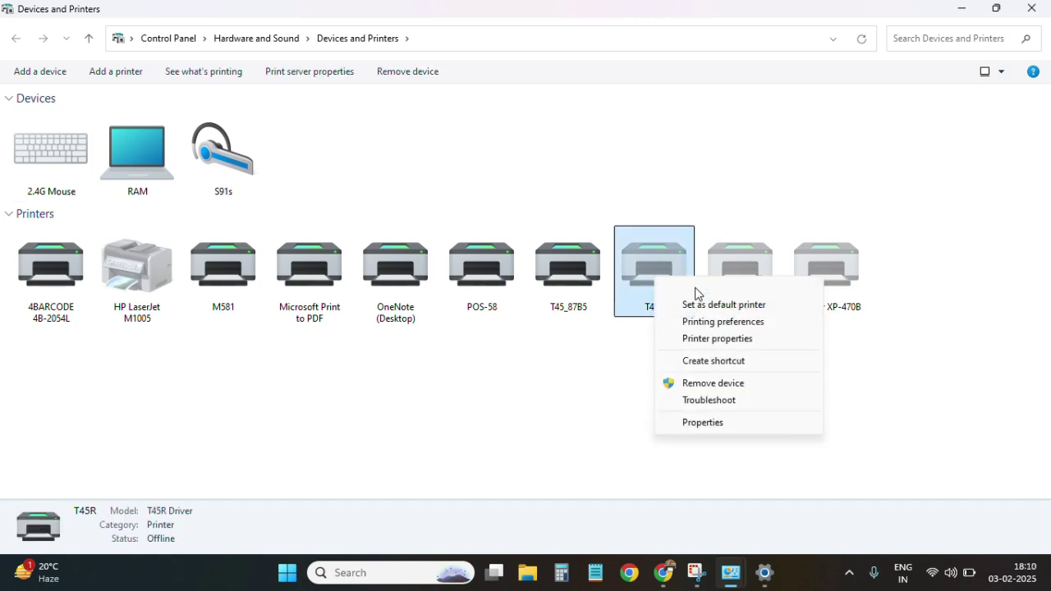
{"action": "left_click", "coordinate": [695, 292]}
{"action": "left_click", "coordinate": [63, 108]}
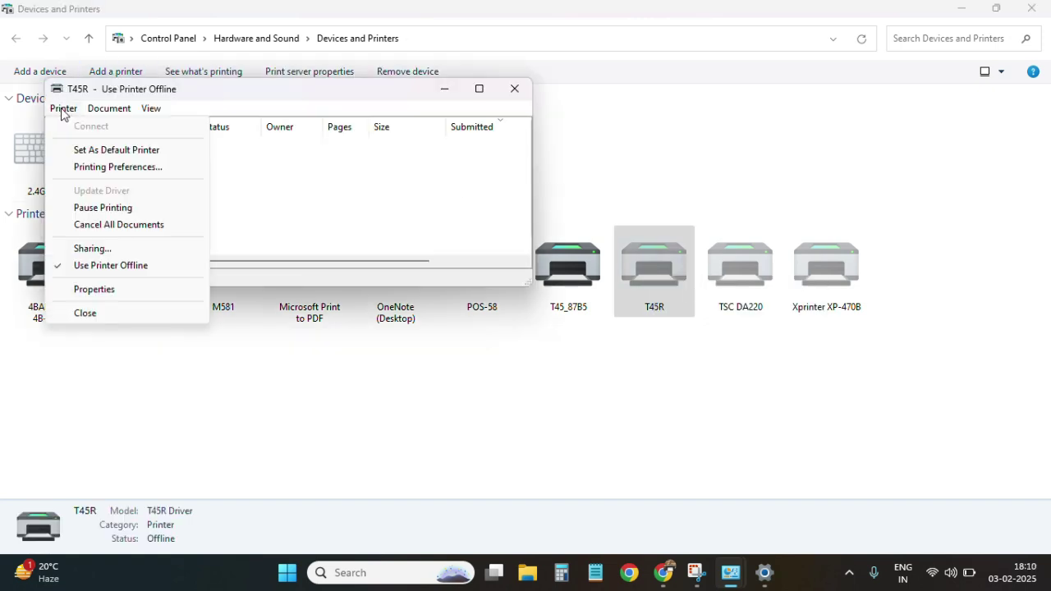
{"action": "left_click", "coordinate": [87, 269]}
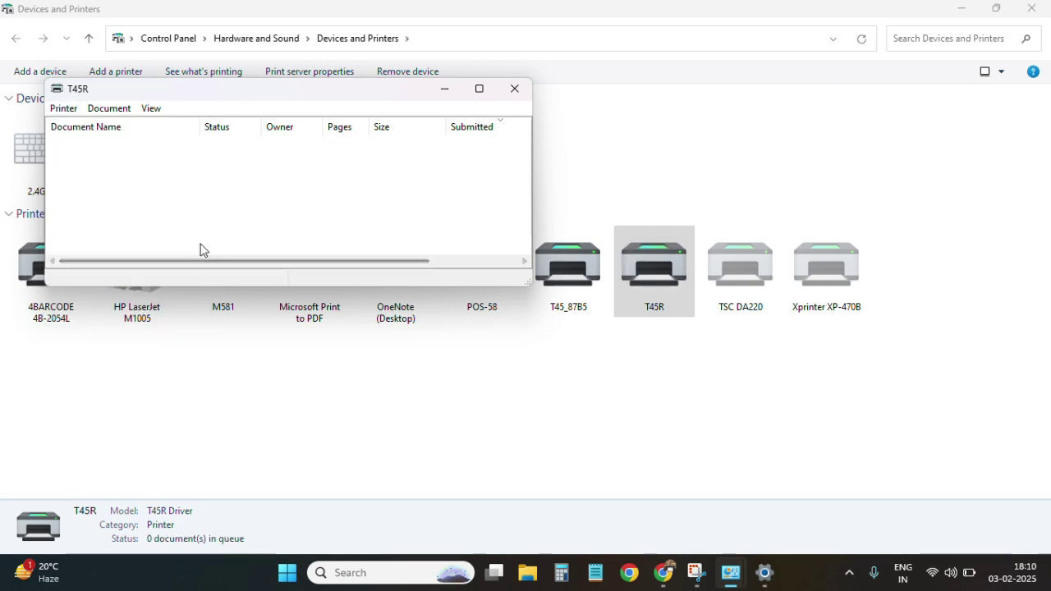
Print a test page from the T45R printer's properties and dismiss the sent notice.
{"action": "left_click", "coordinate": [656, 287]}
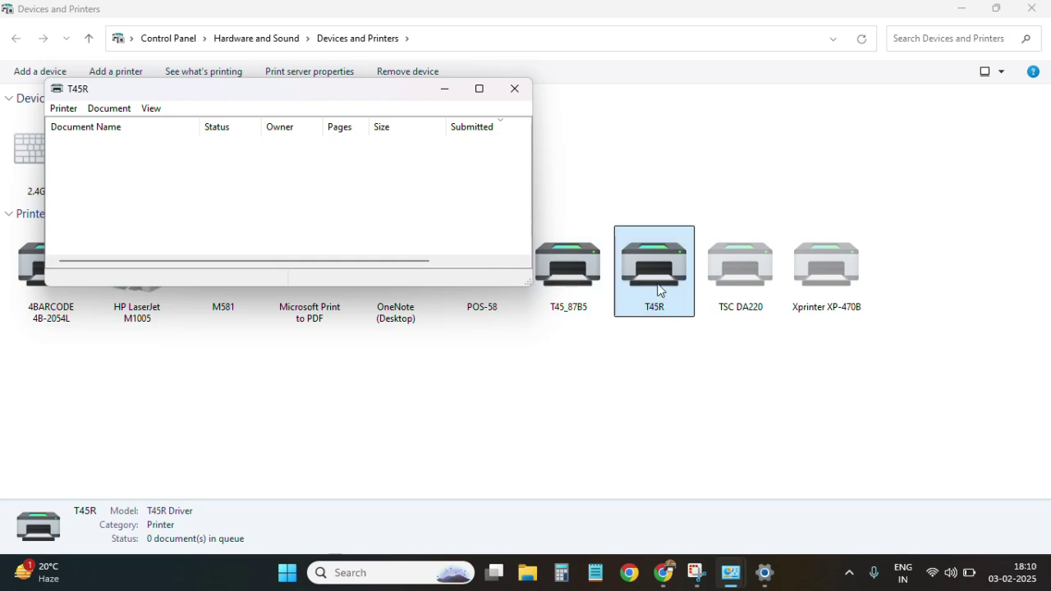
{"action": "right_click", "coordinate": [657, 289]}
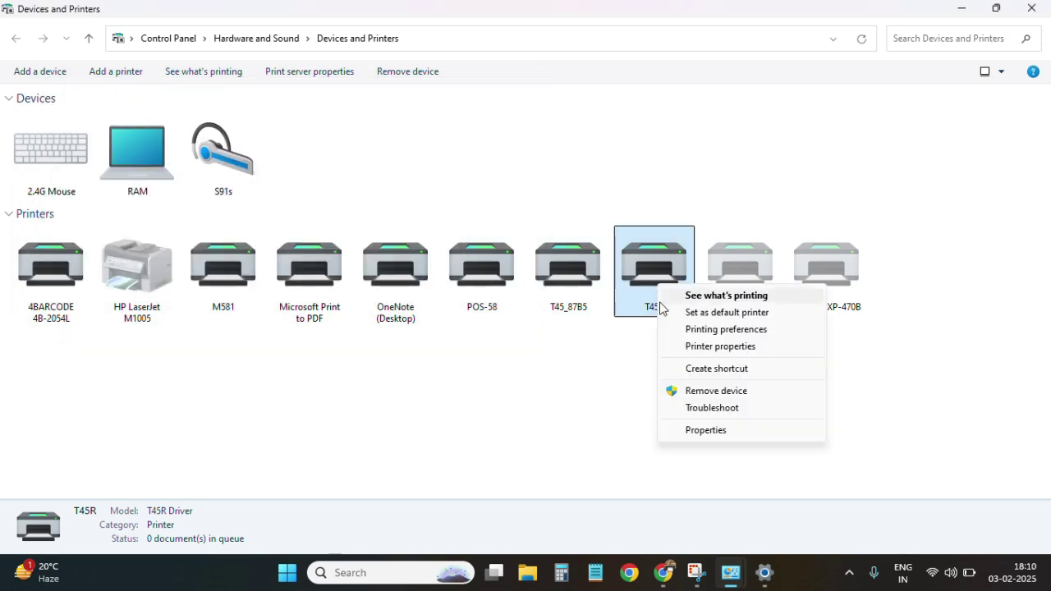
{"action": "left_click", "coordinate": [687, 348]}
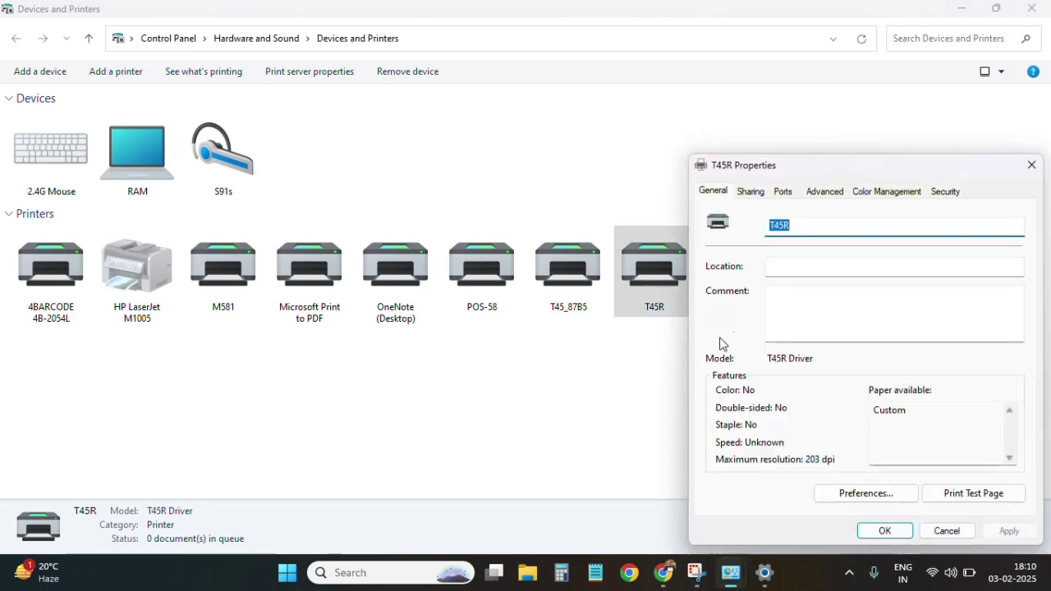
{"action": "left_click", "coordinate": [990, 503]}
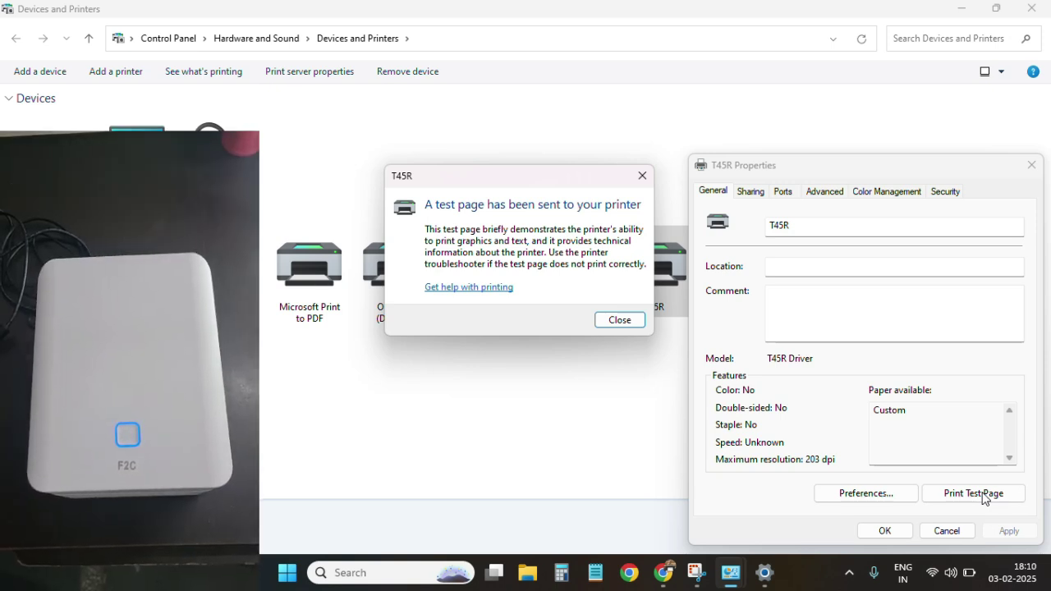
{"action": "left_click", "coordinate": [633, 322]}
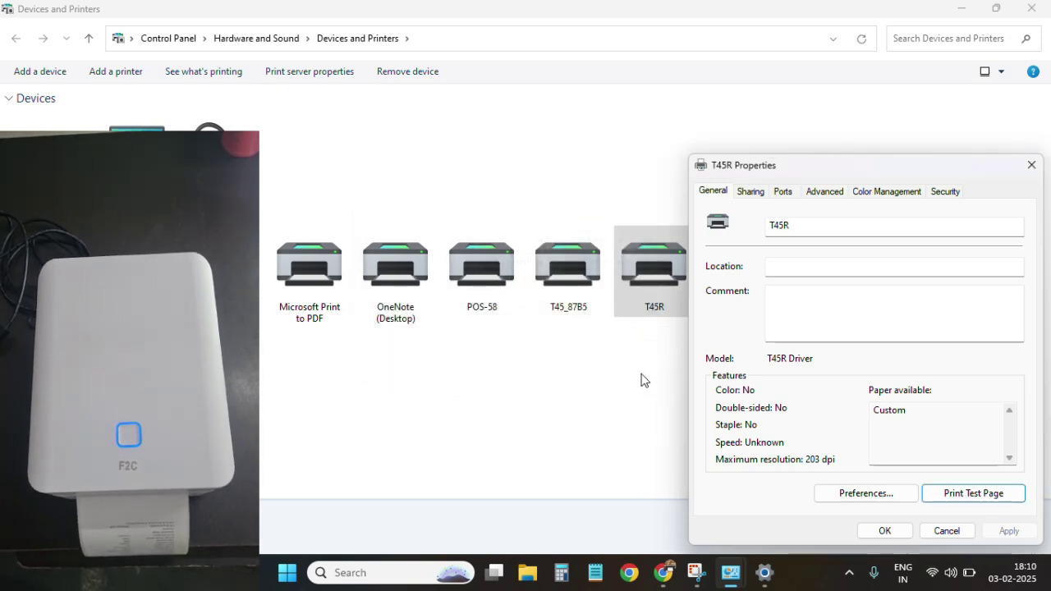